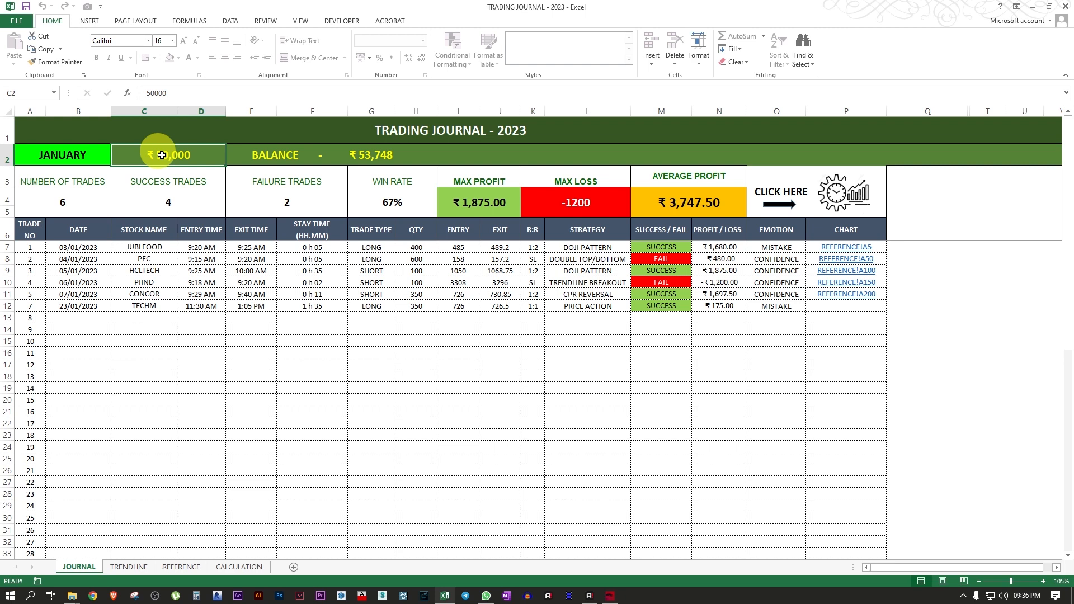
Step: Set January's starting capital in C2 to 40000 and inspect the balance formula in G2
text(40000)
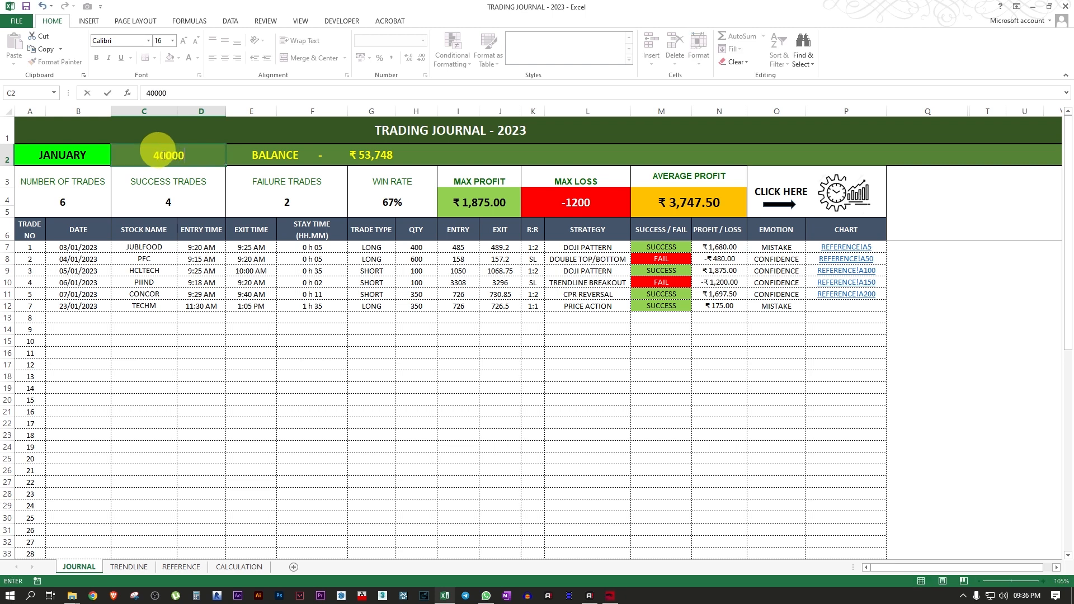
key(Return)
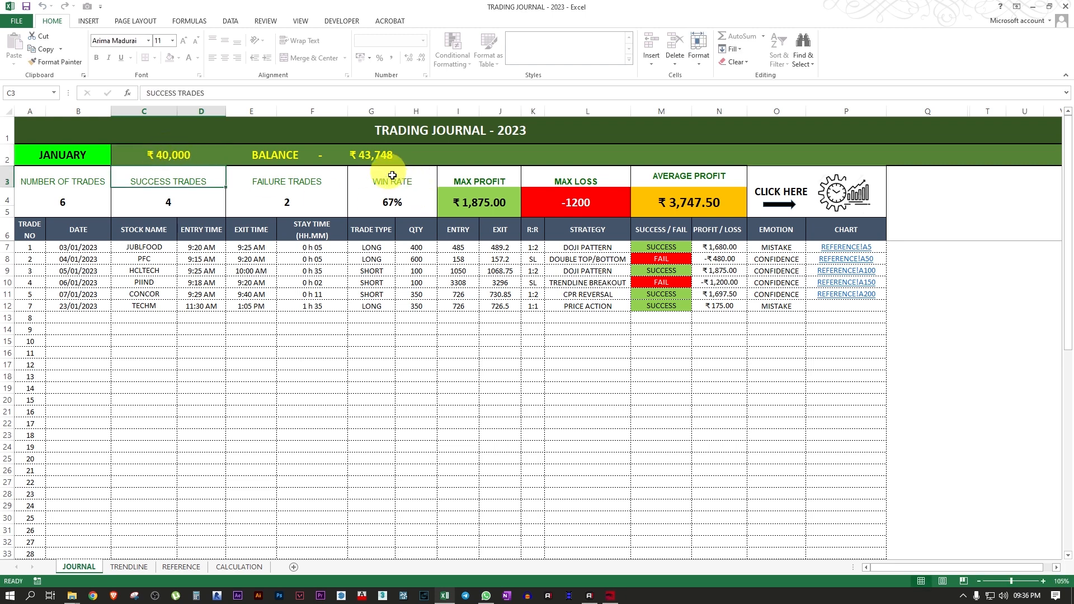
click(377, 155)
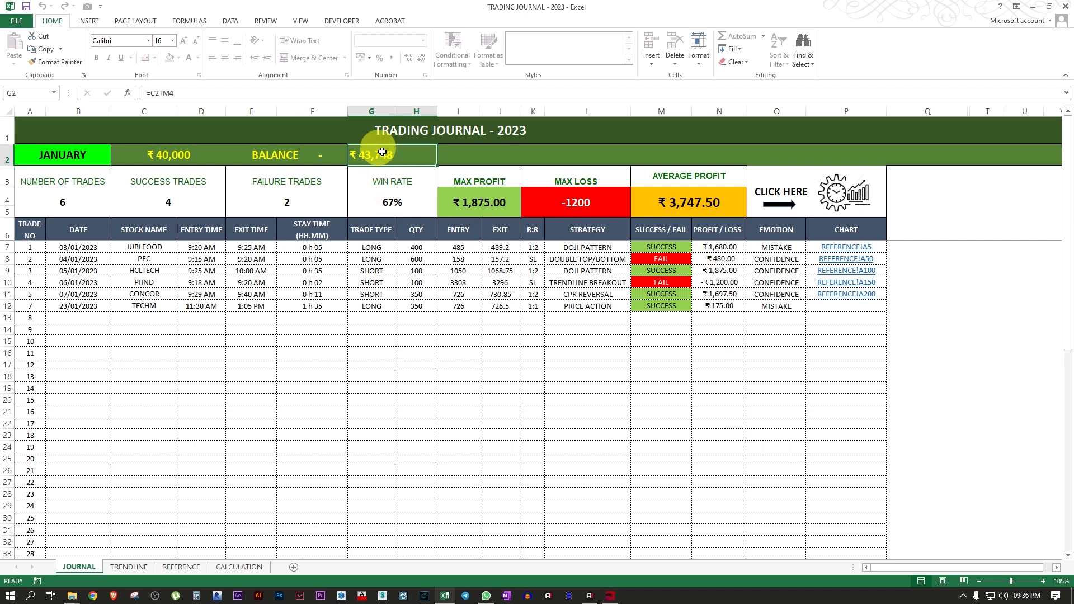
click(910, 339)
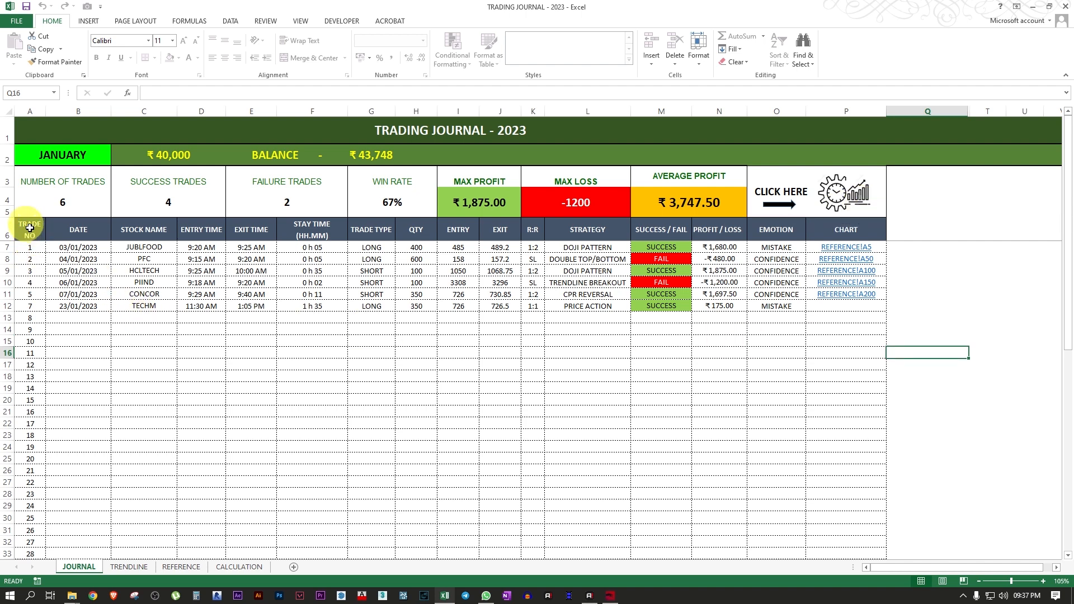
click(30, 229)
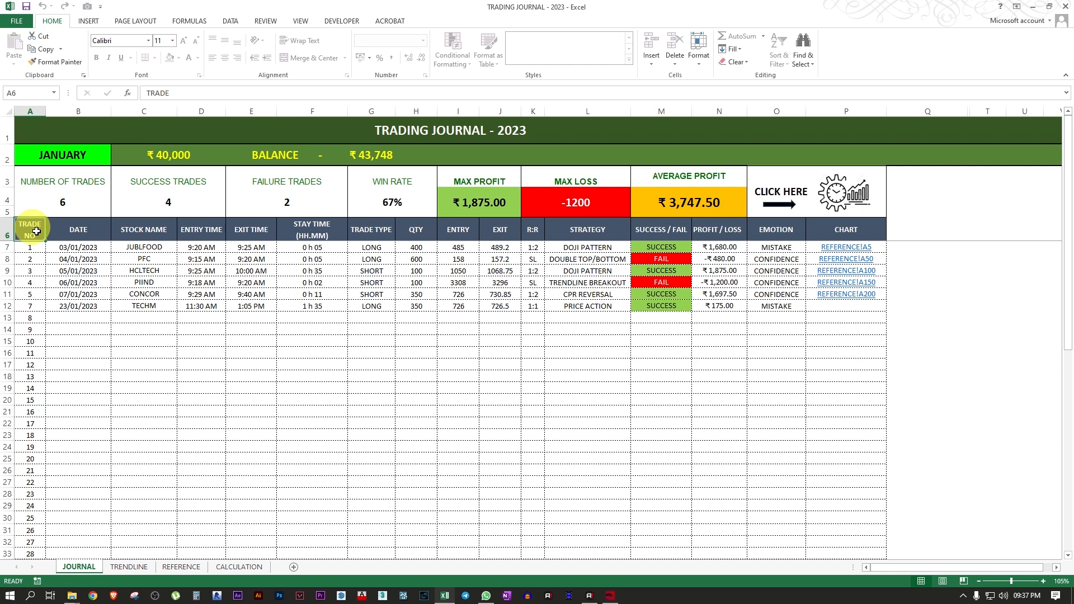
click(80, 226)
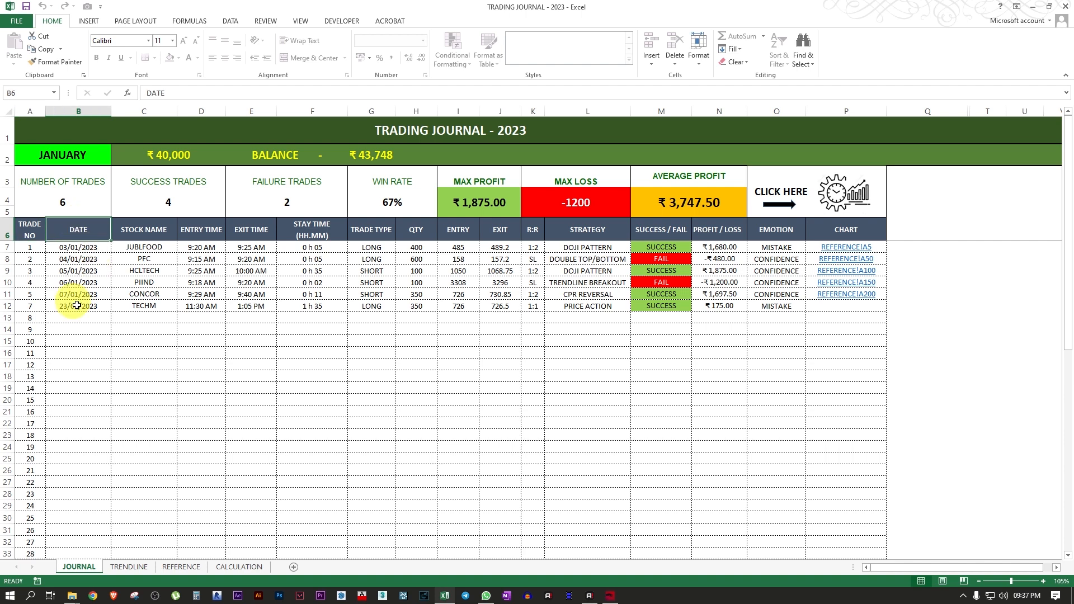
click(152, 228)
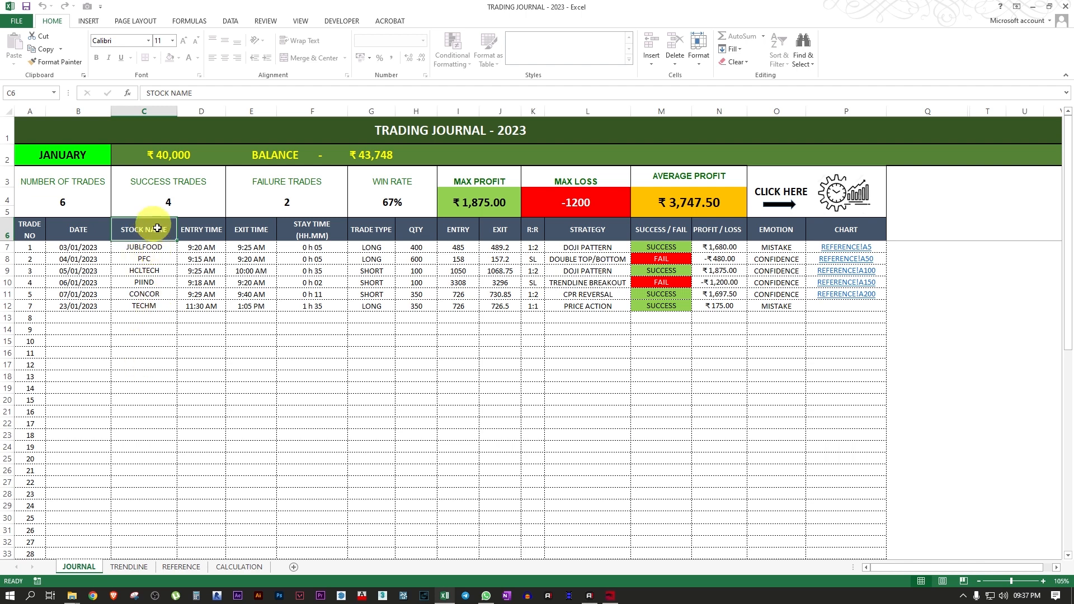
Step: Enter the date 26/01/2023 and the stock name RELIANCE for trade 8
click(72, 320)
text(26/01/2023)
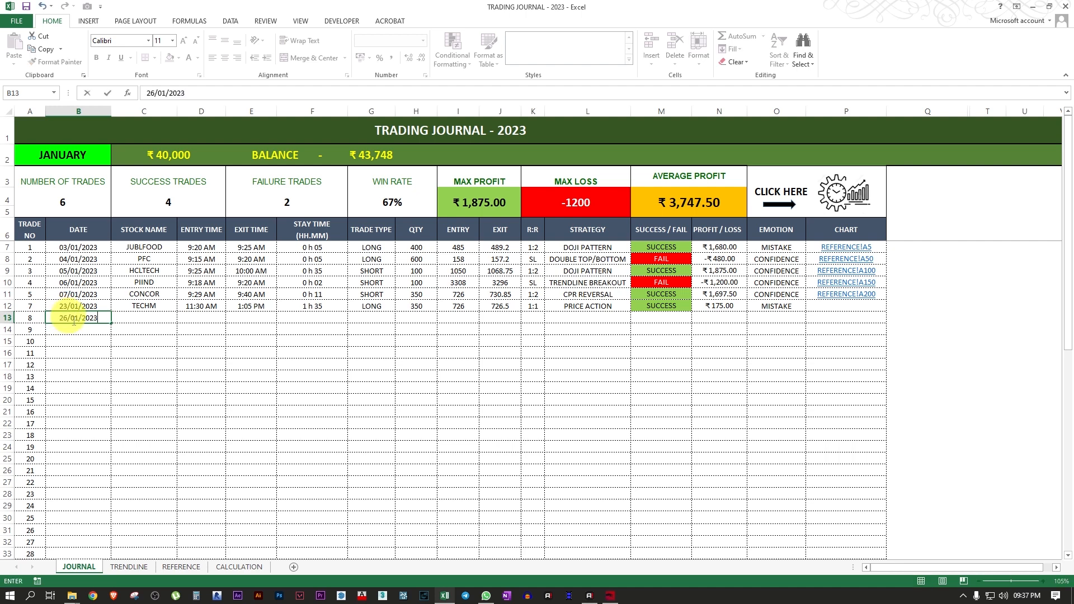
click(155, 316)
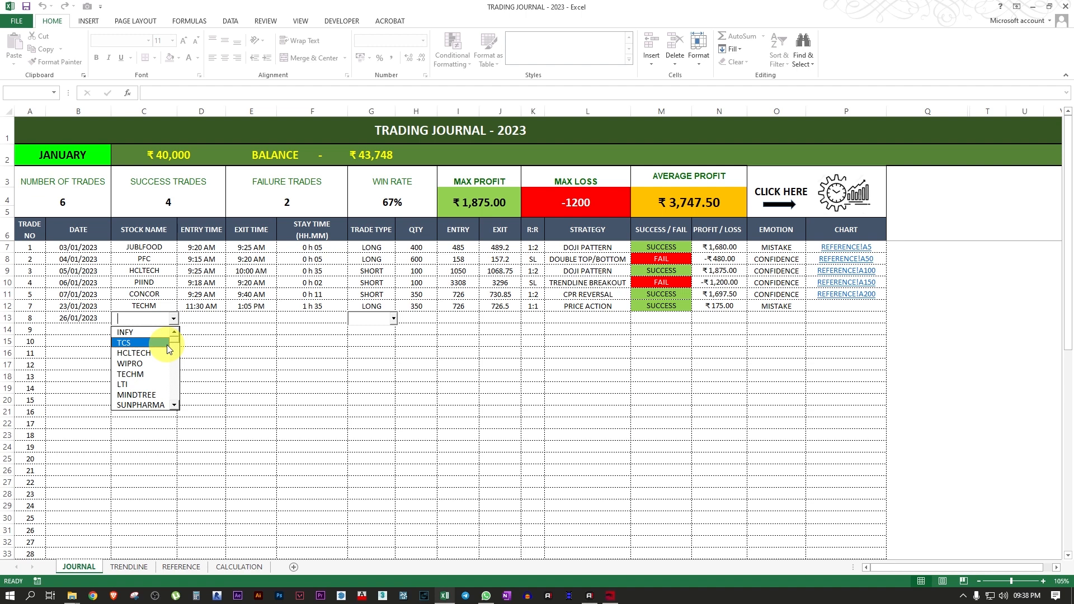
text(RELIANCE)
click(190, 317)
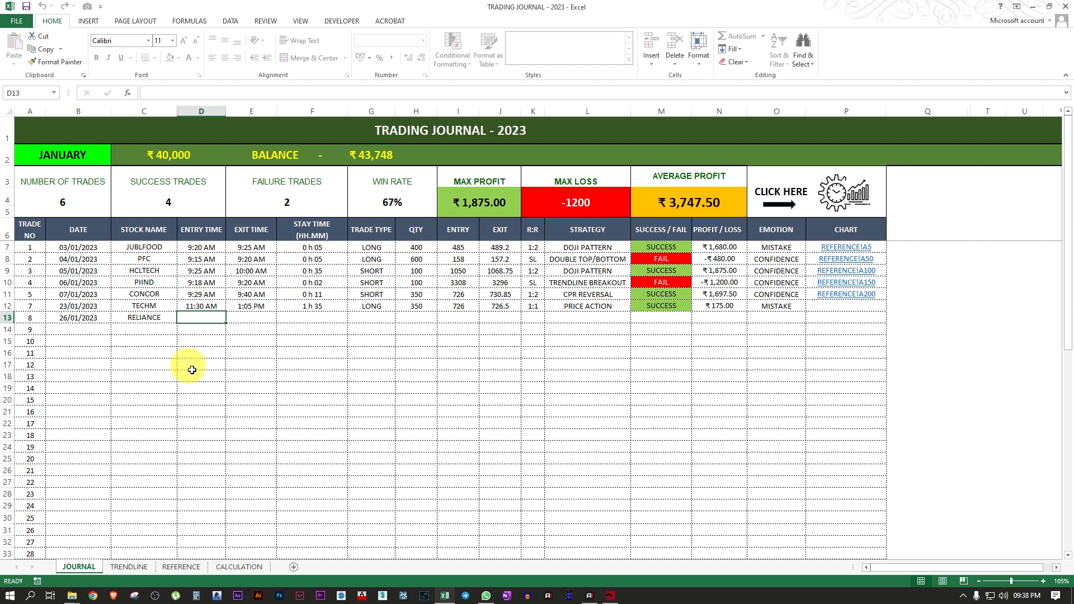
Step: Enter NIFTY as the stock name for trade 9
click(167, 330)
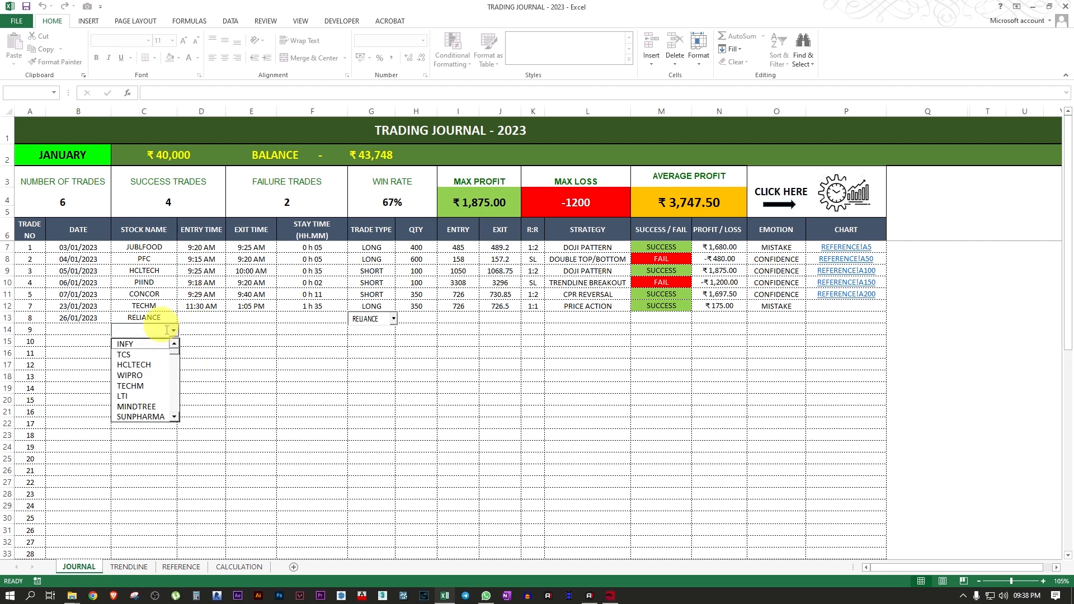
text(N)
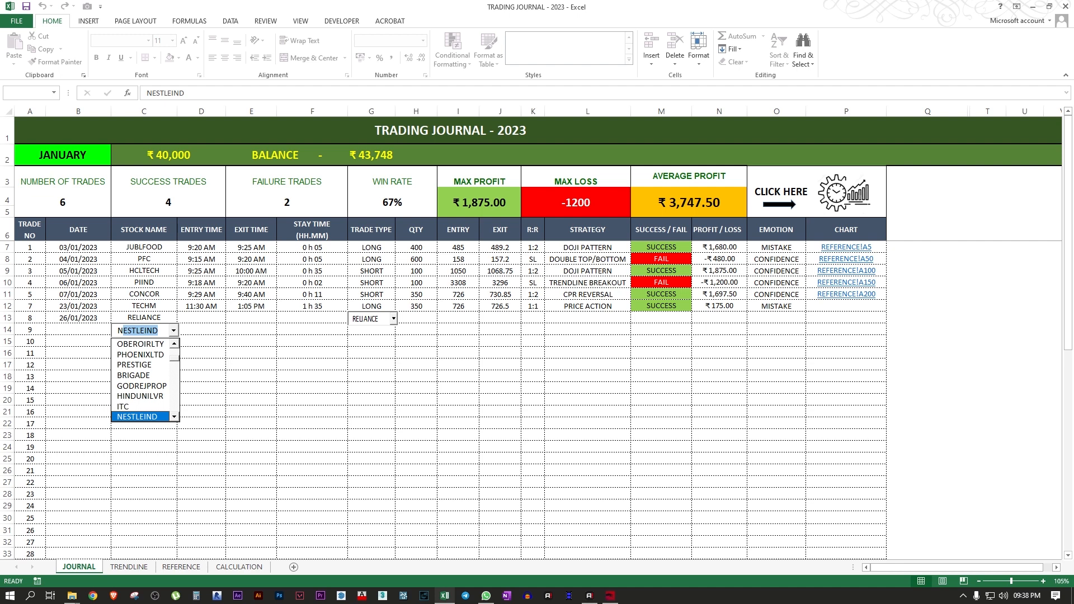
text(IFTY)
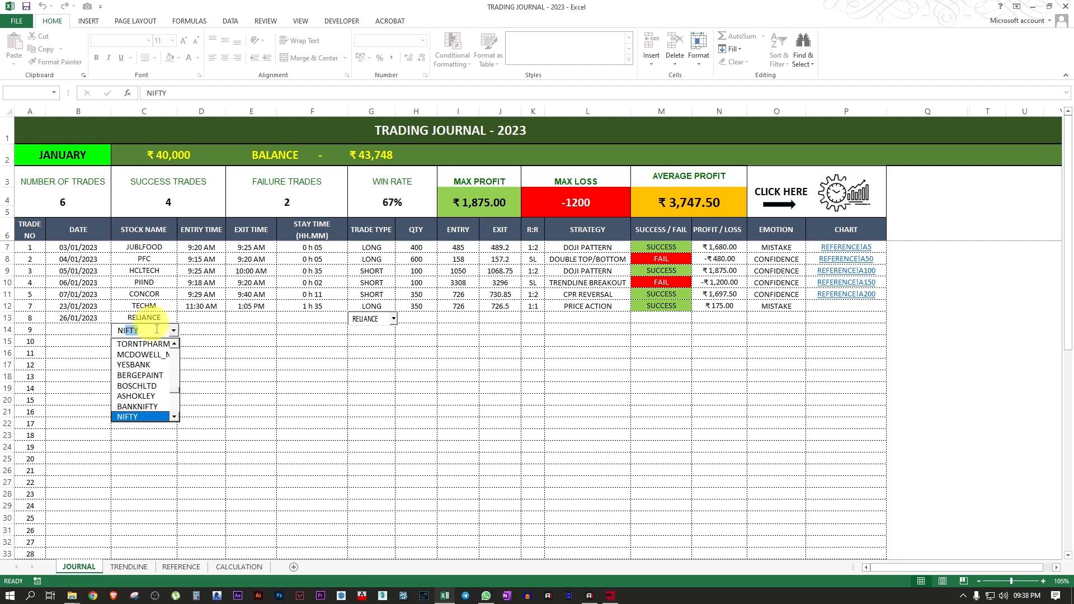
key(Tab)
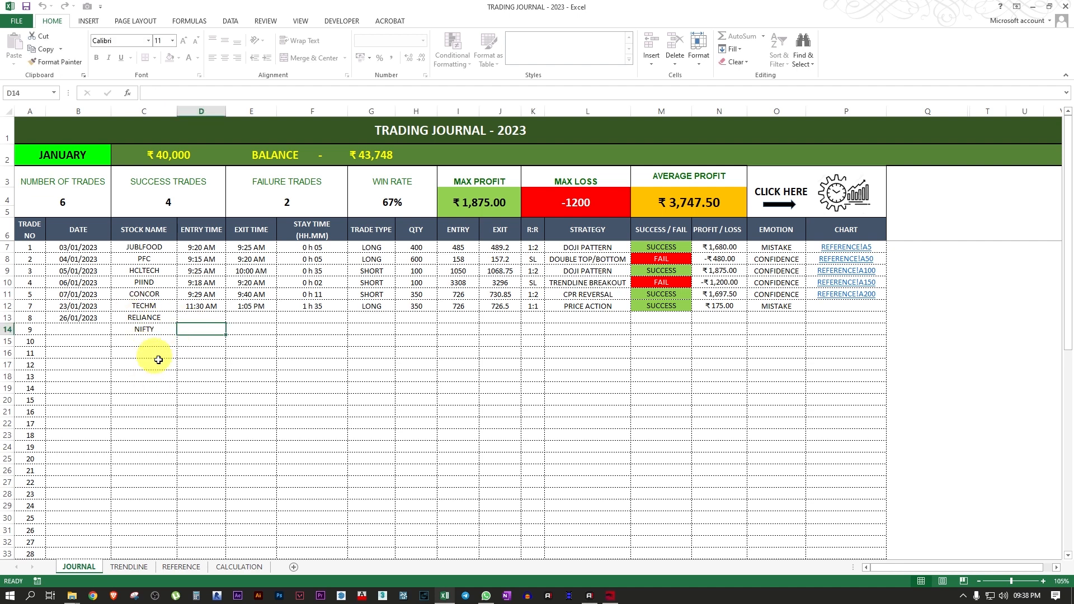
click(158, 339)
mouse_move(173, 369)
mouse_down()
mouse_move(176, 412)
mouse_move(172, 364)
mouse_up()
click(183, 329)
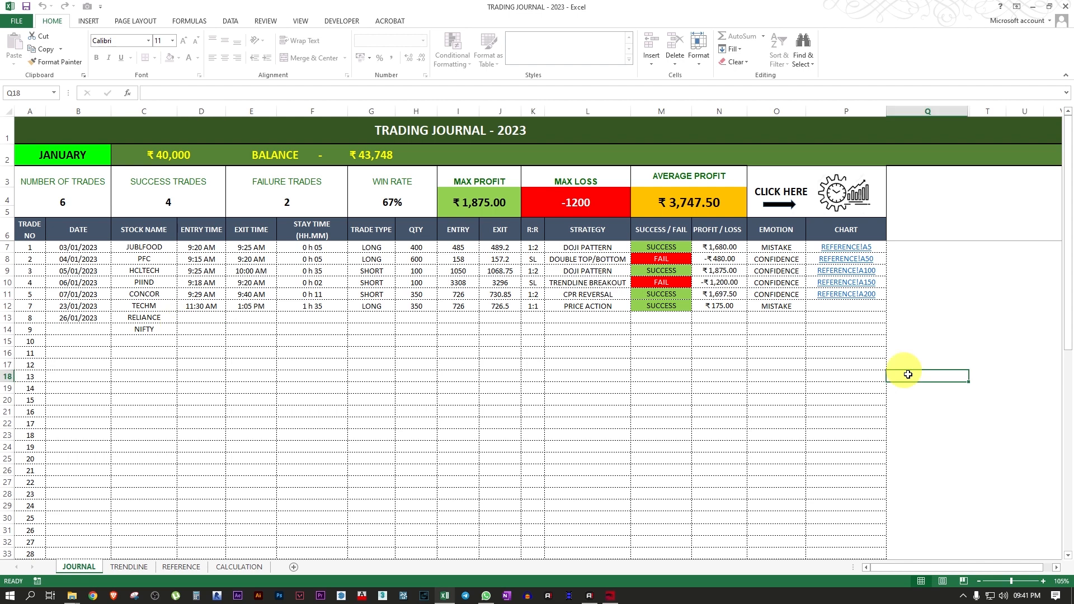
click(197, 229)
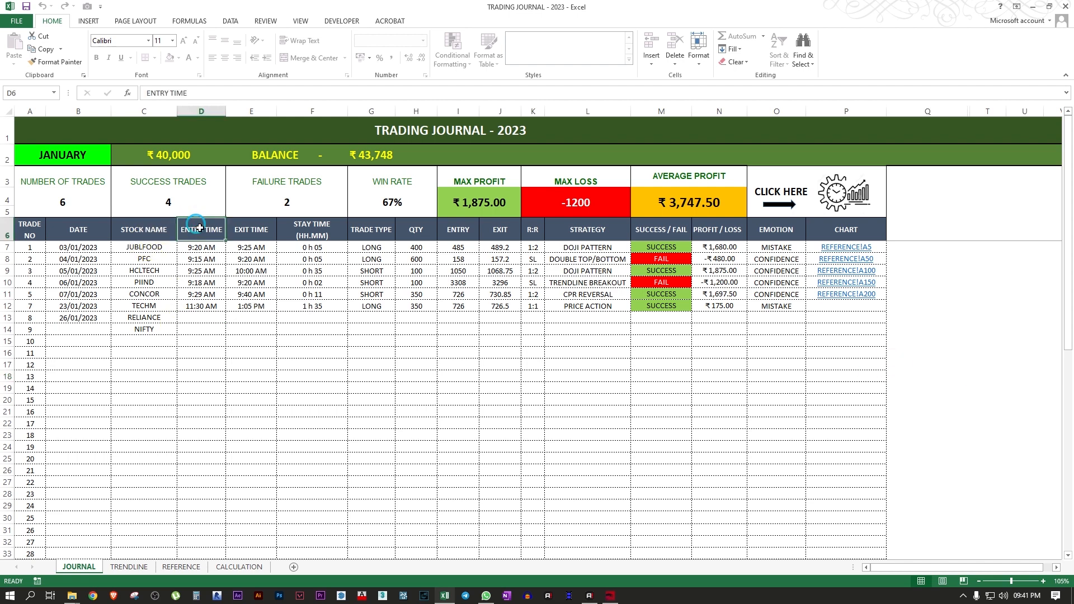
click(259, 229)
click(210, 231)
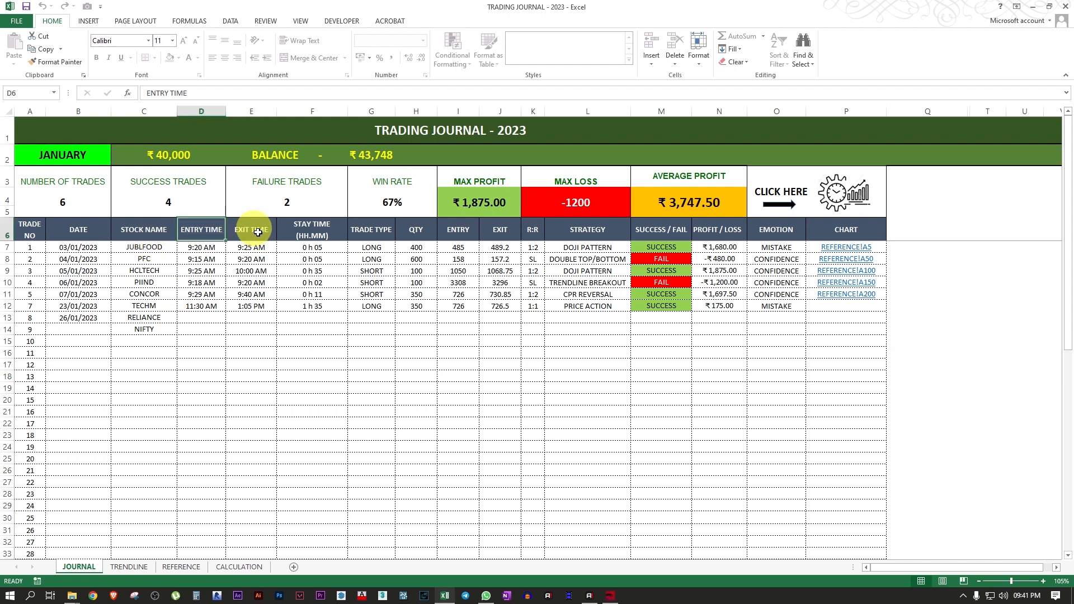
click(215, 321)
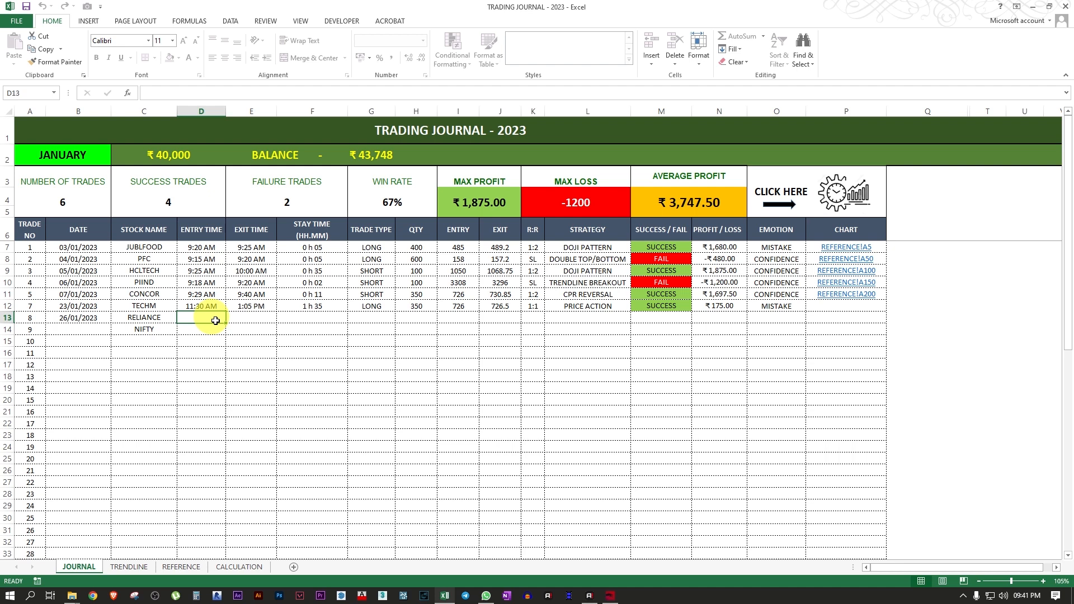
click(255, 319)
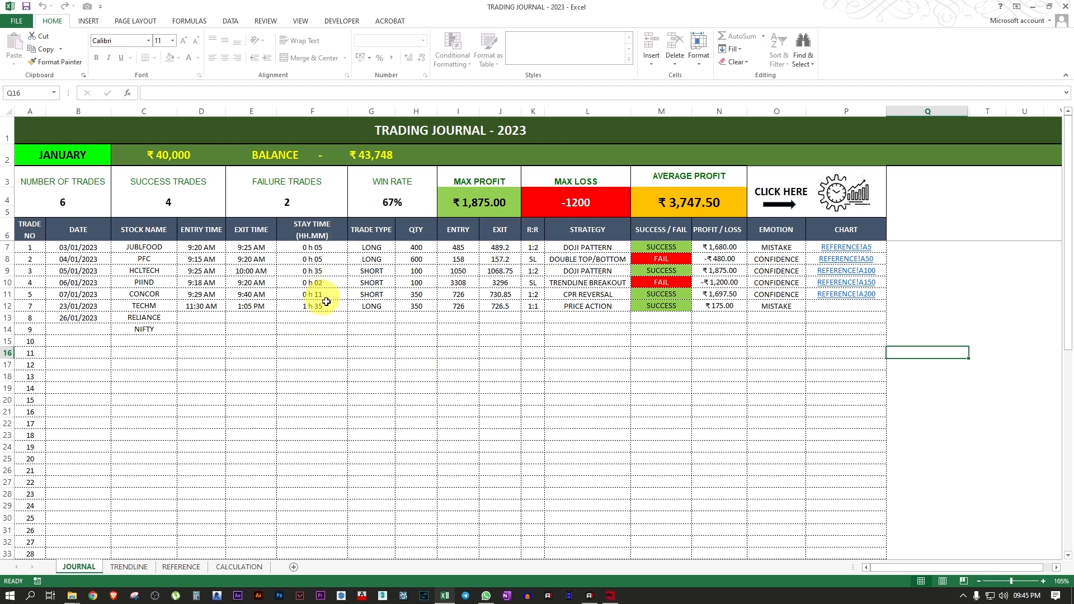
Step: Enter an entry time of 10:10 and an exit time of 11:15 for the RELIANCE trade
click(201, 318)
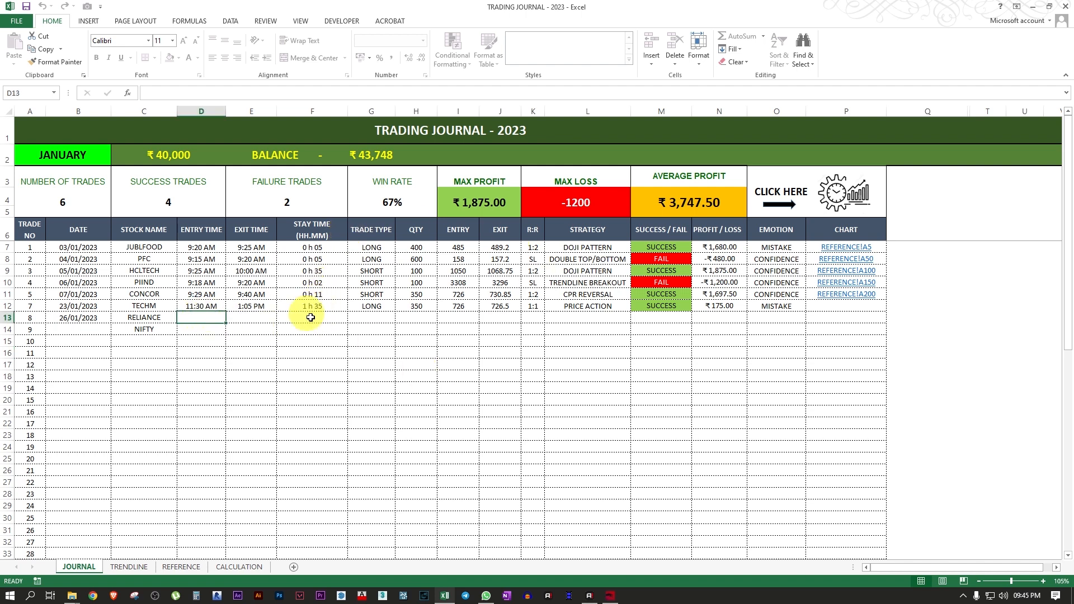
text(10:10)
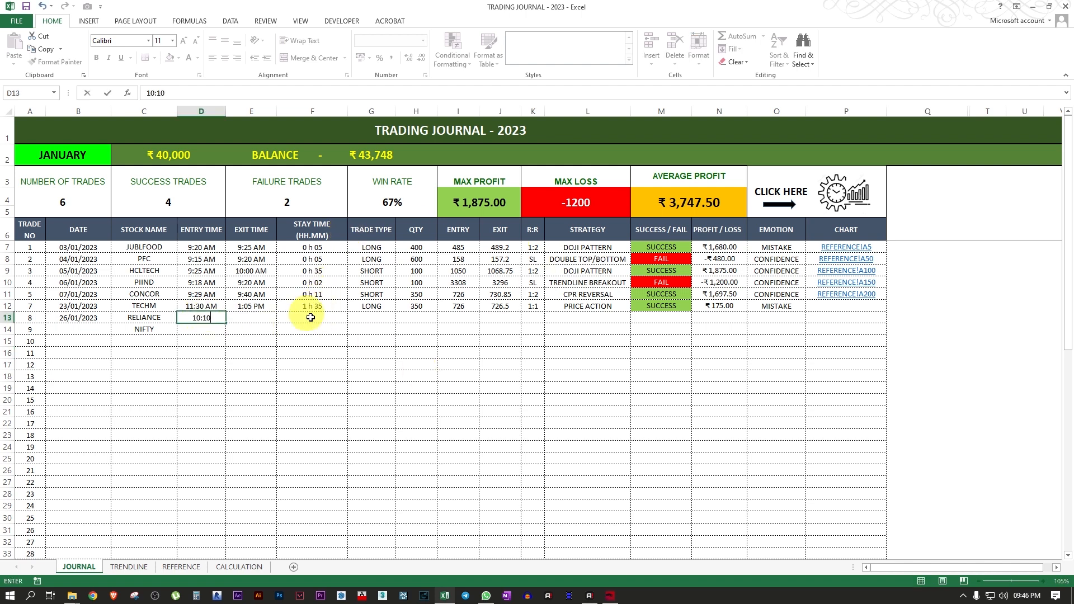
key(Tab)
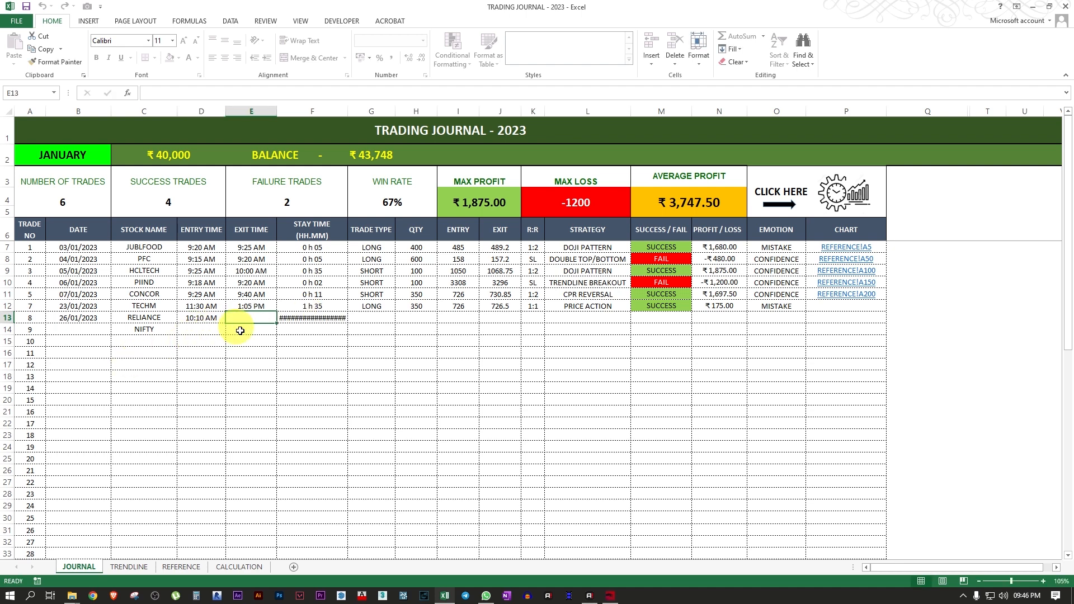
text(11:)
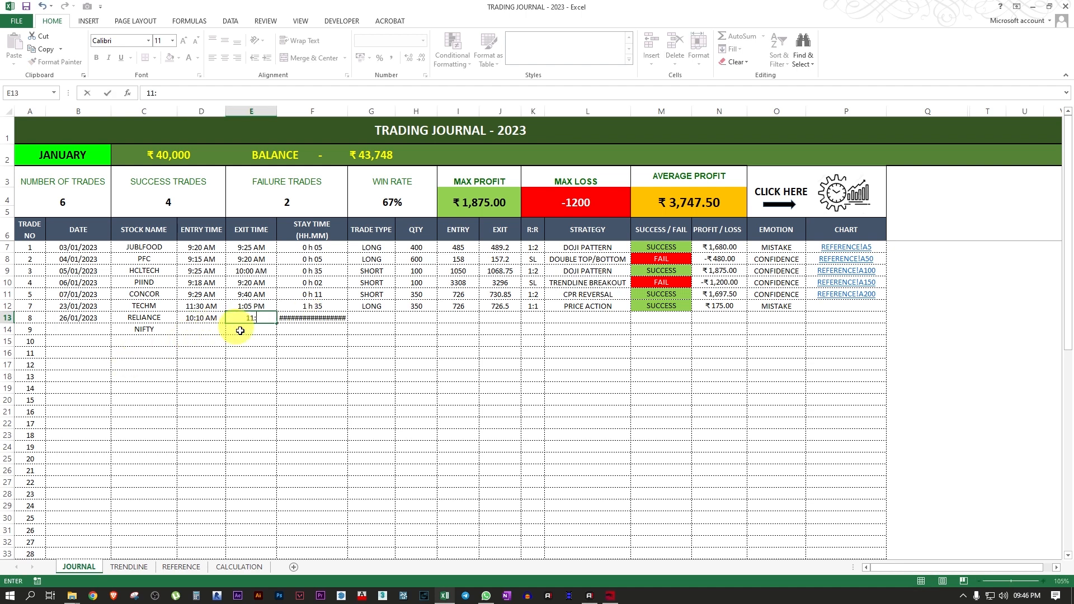
text(15)
key(Return)
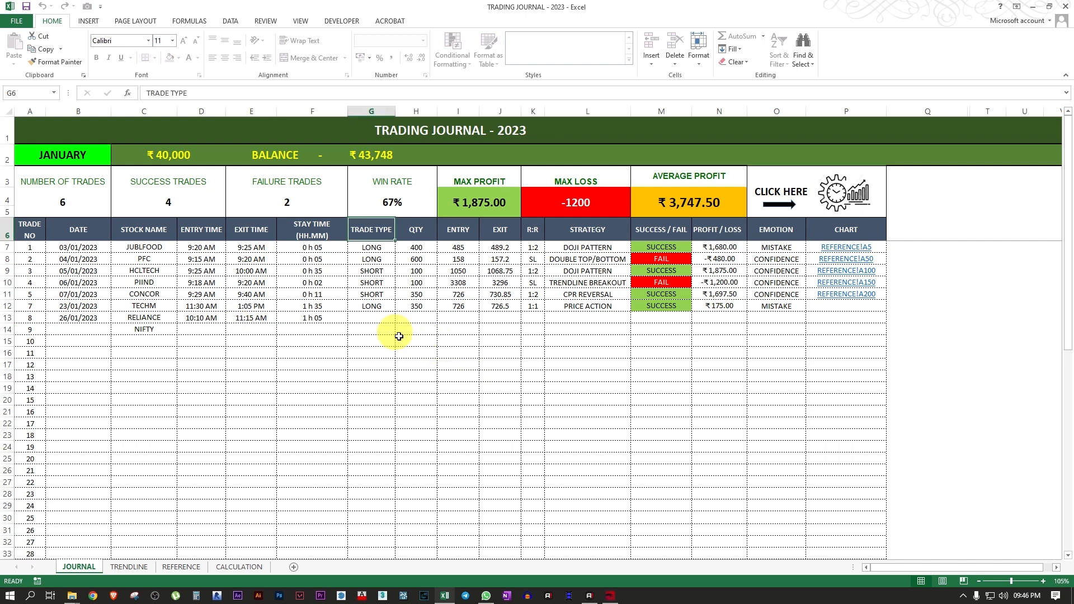
Step: Set the trade type of the RELIANCE trade to LONG and review the available trade types
click(381, 318)
click(385, 332)
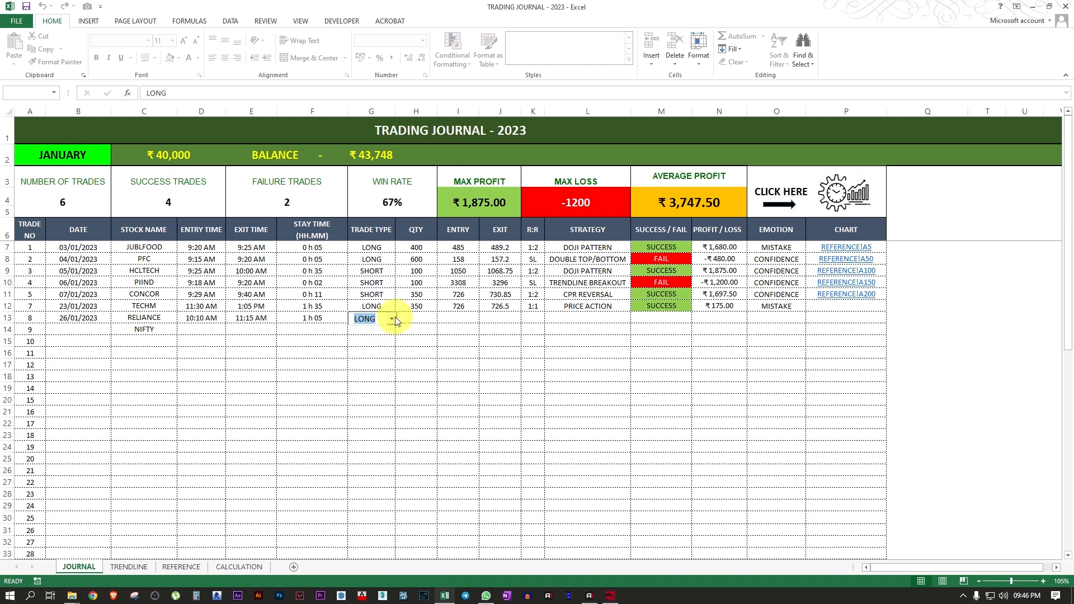
click(401, 318)
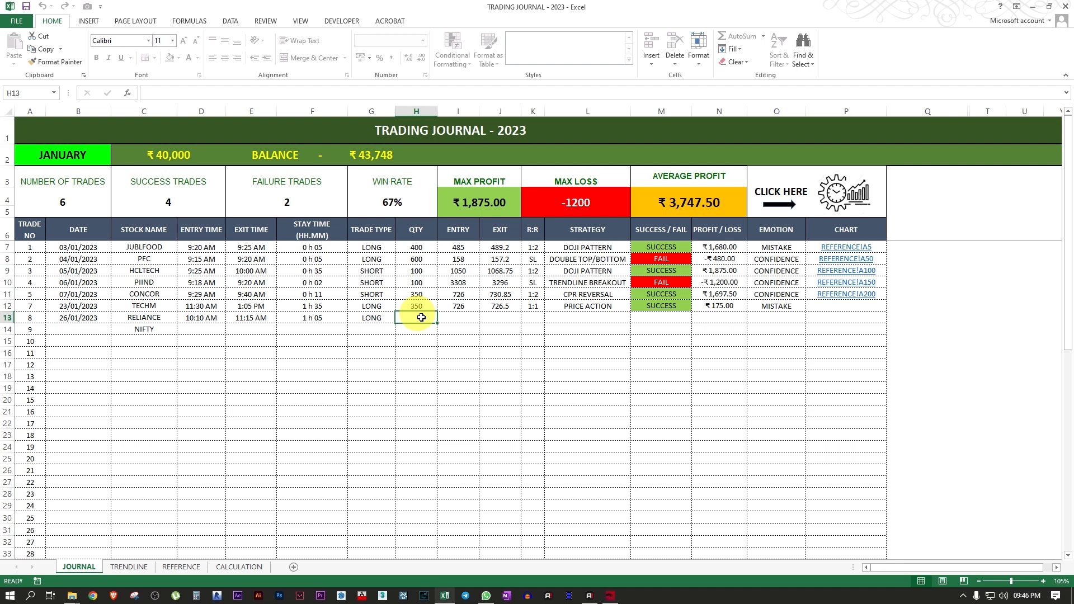
click(379, 318)
double_click(379, 318)
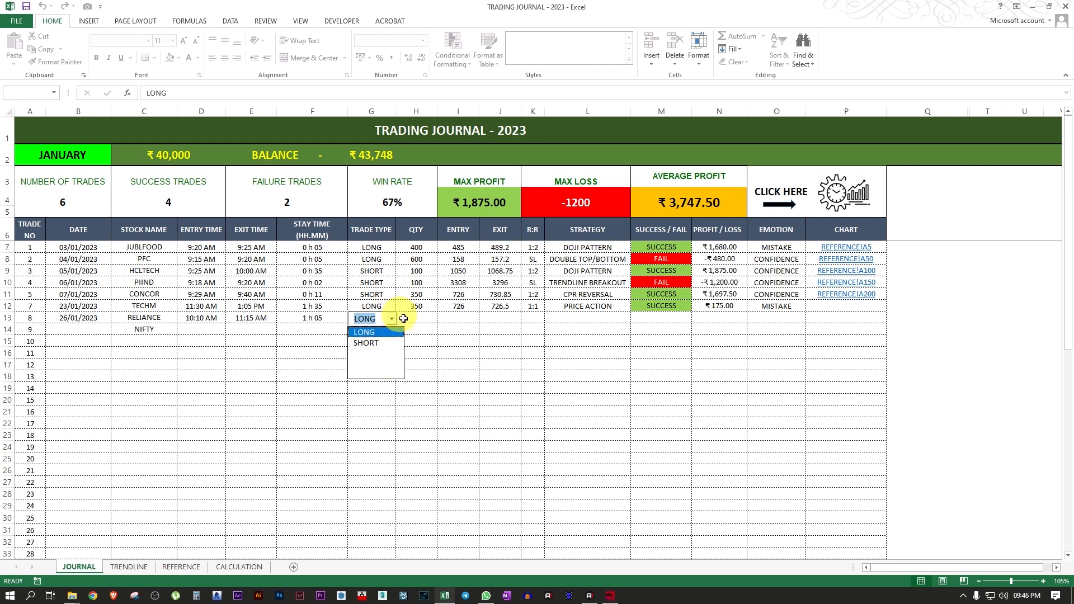
click(403, 319)
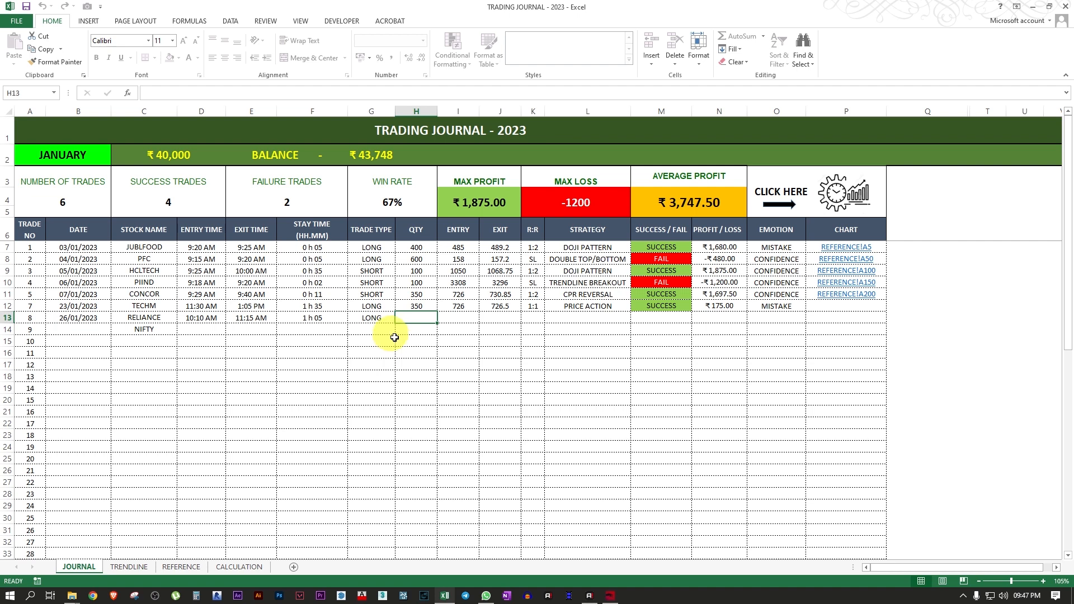
click(414, 231)
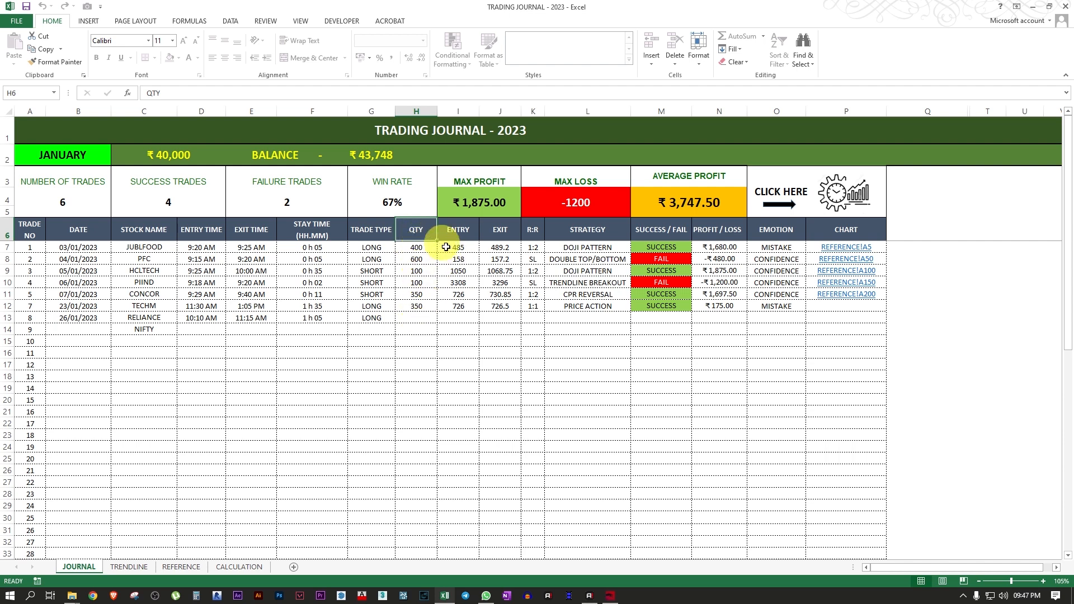
click(455, 230)
click(504, 233)
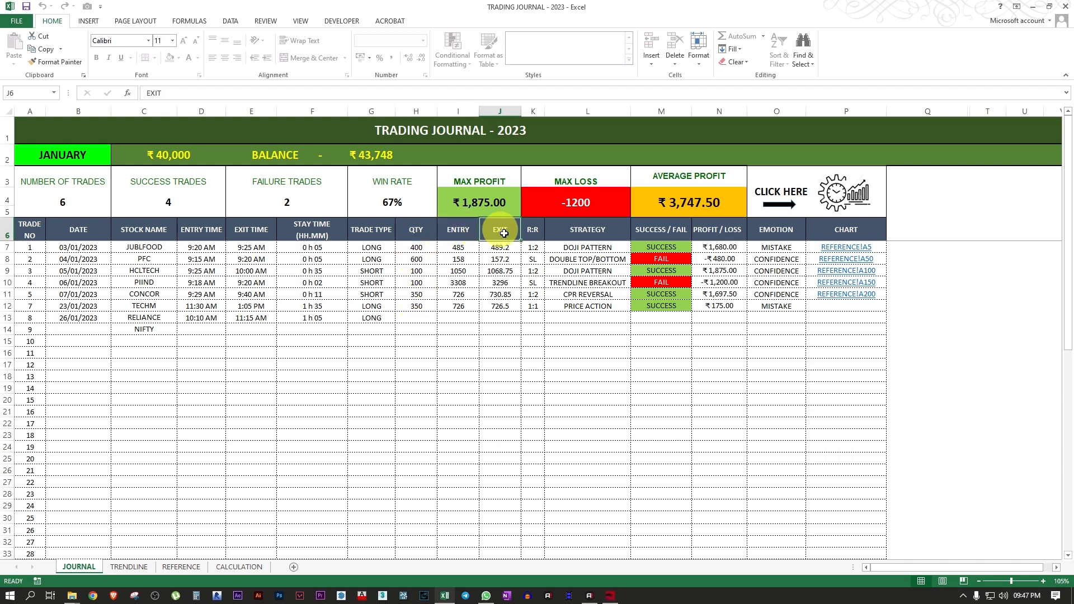
click(532, 229)
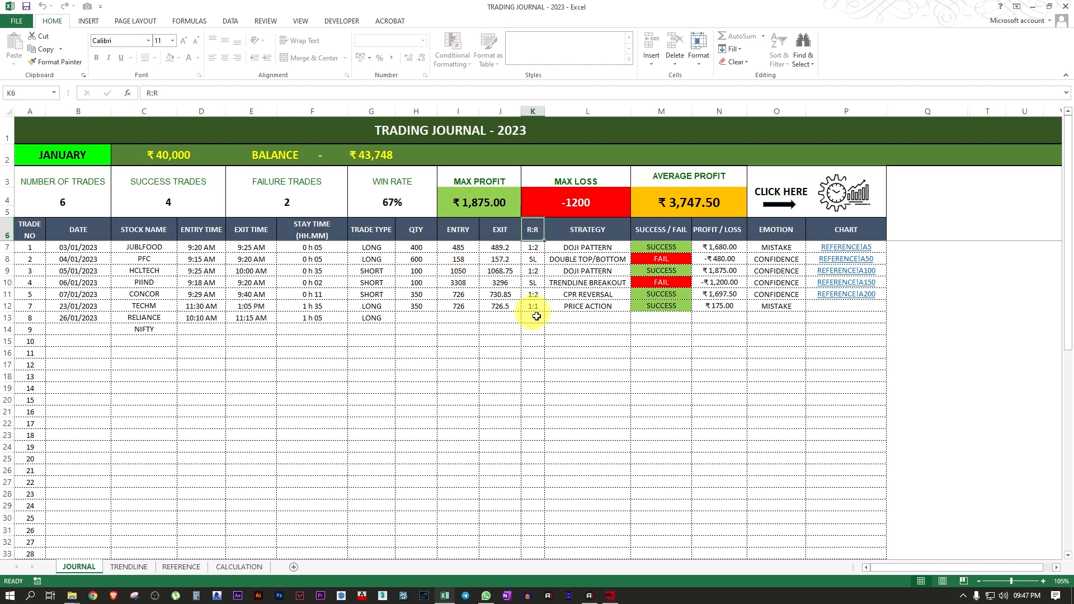
Step: Try SL and 1:2 as the R:R value of trade 1 (JUBLFOOD), ending with 1:3
click(532, 248)
click(541, 248)
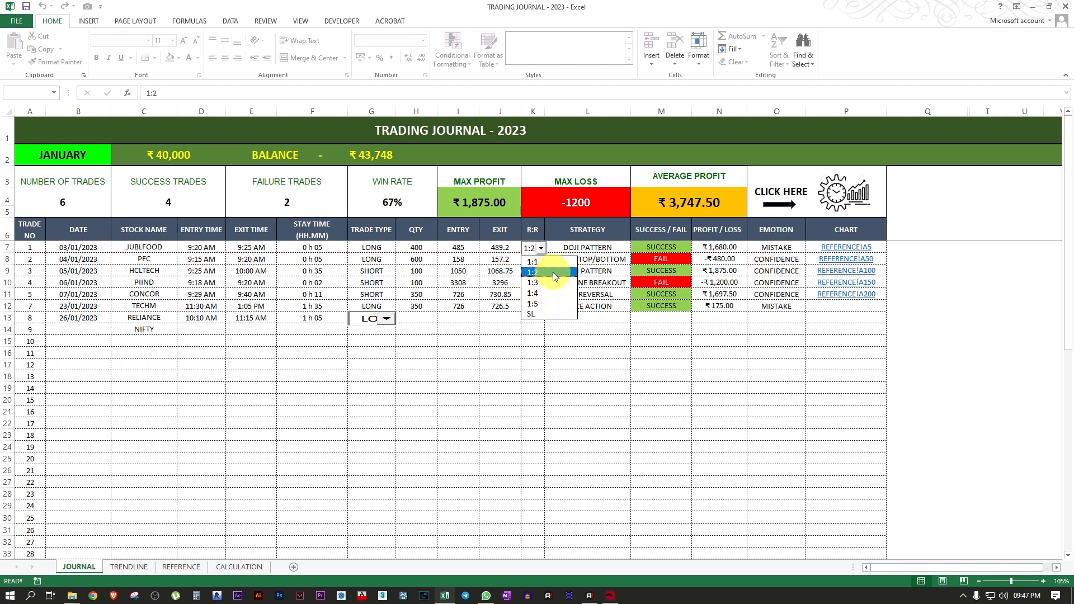
click(539, 318)
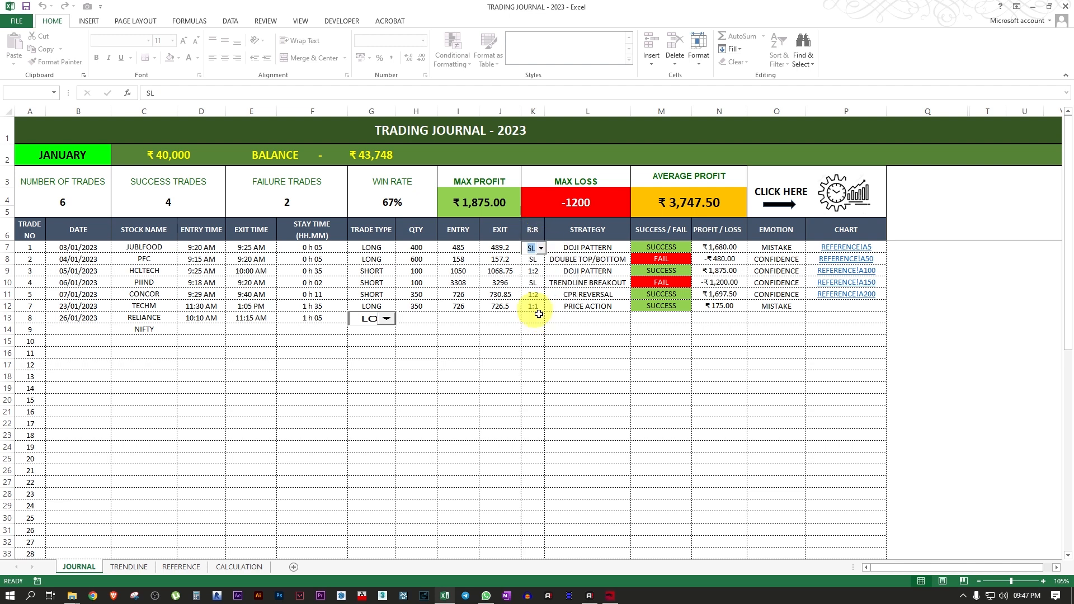
click(541, 248)
click(542, 274)
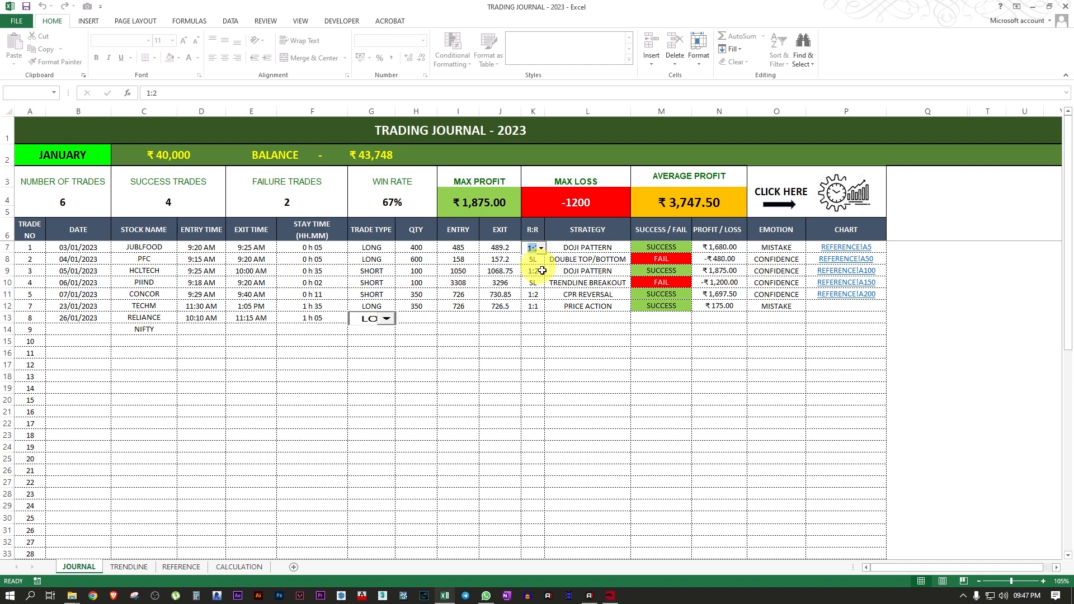
click(541, 248)
click(543, 282)
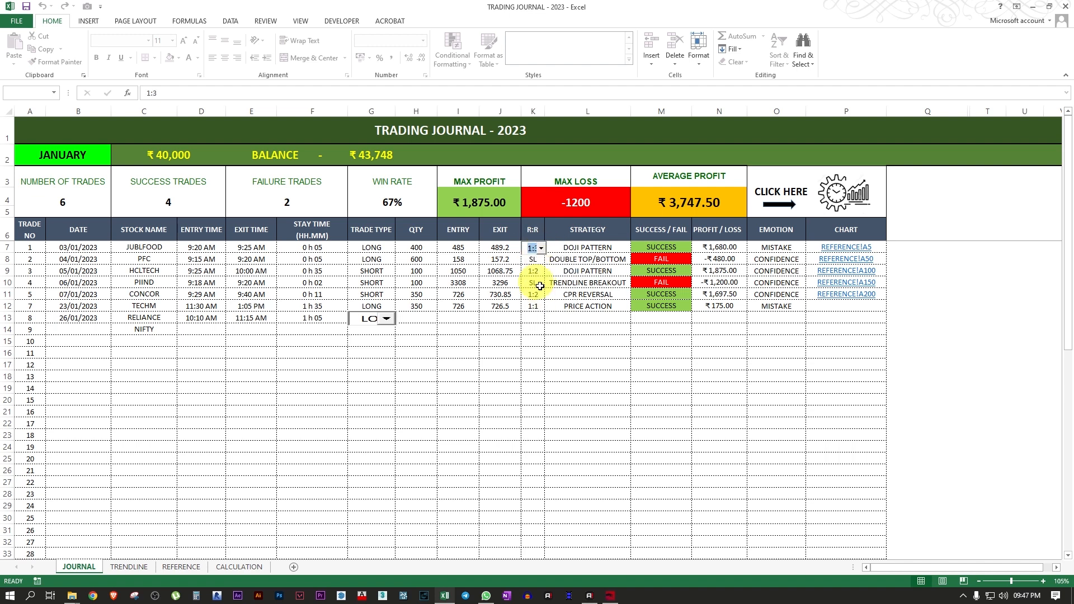
Step: Set the strategy of trade 1 (JUBLFOOD) to DOUBLE TOP/BOTTOM
click(536, 321)
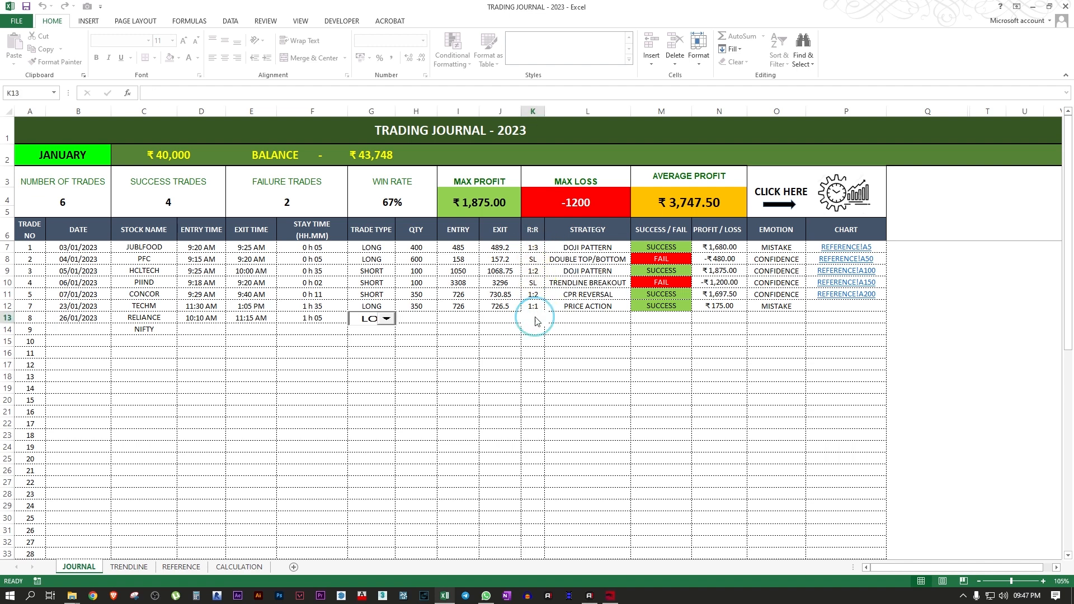
click(540, 318)
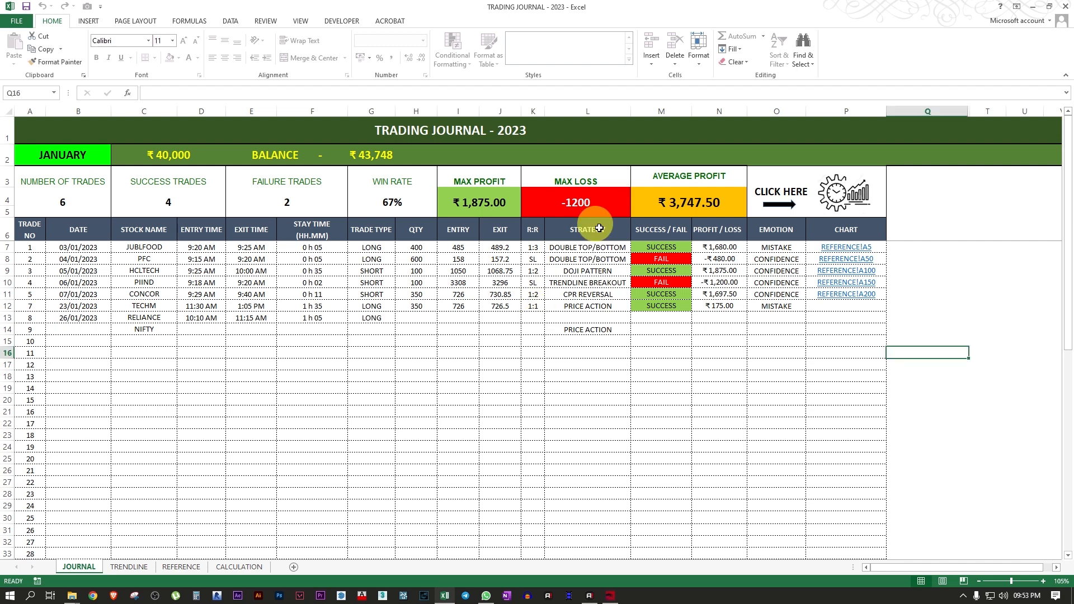
click(599, 228)
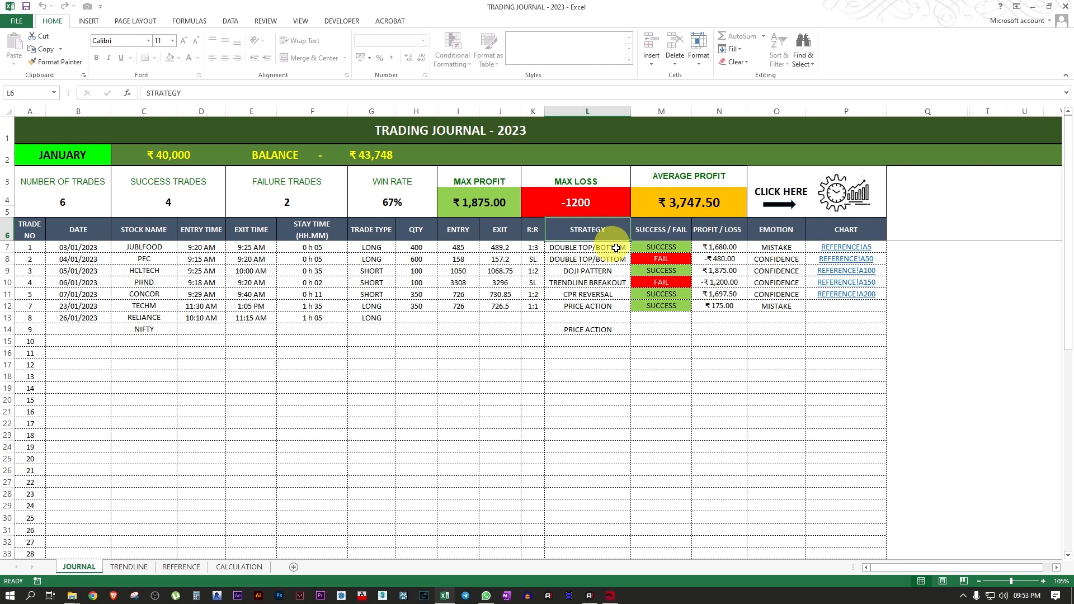
click(607, 246)
double_click(607, 246)
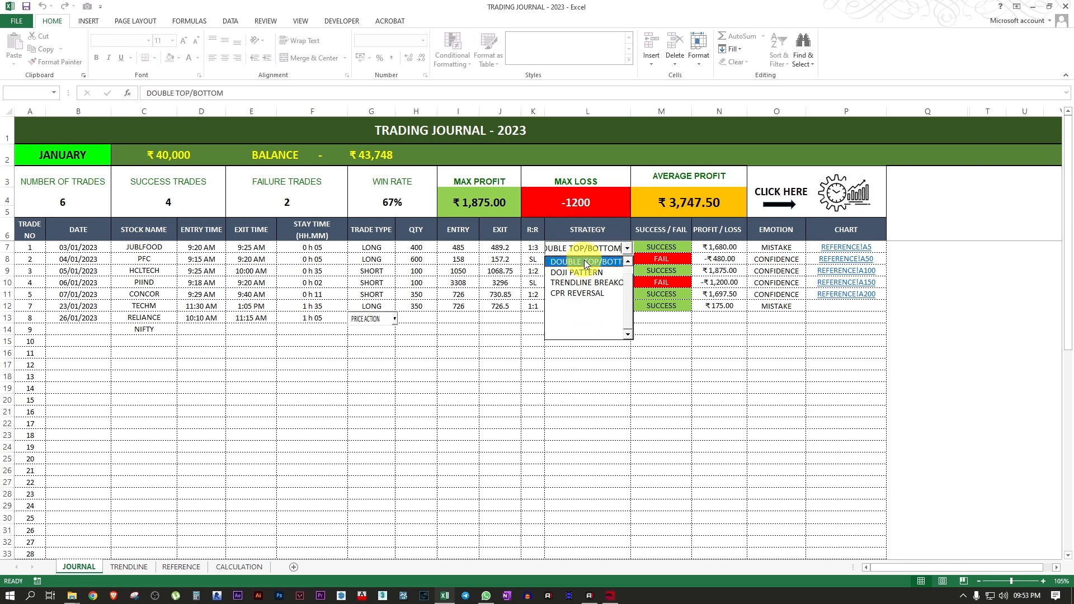
click(585, 263)
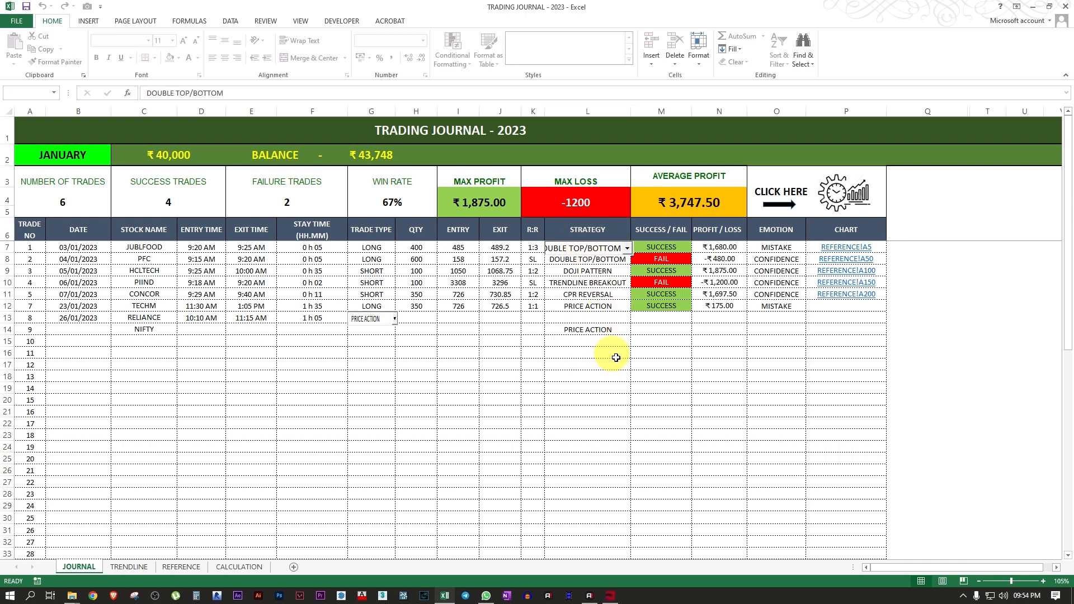
click(587, 342)
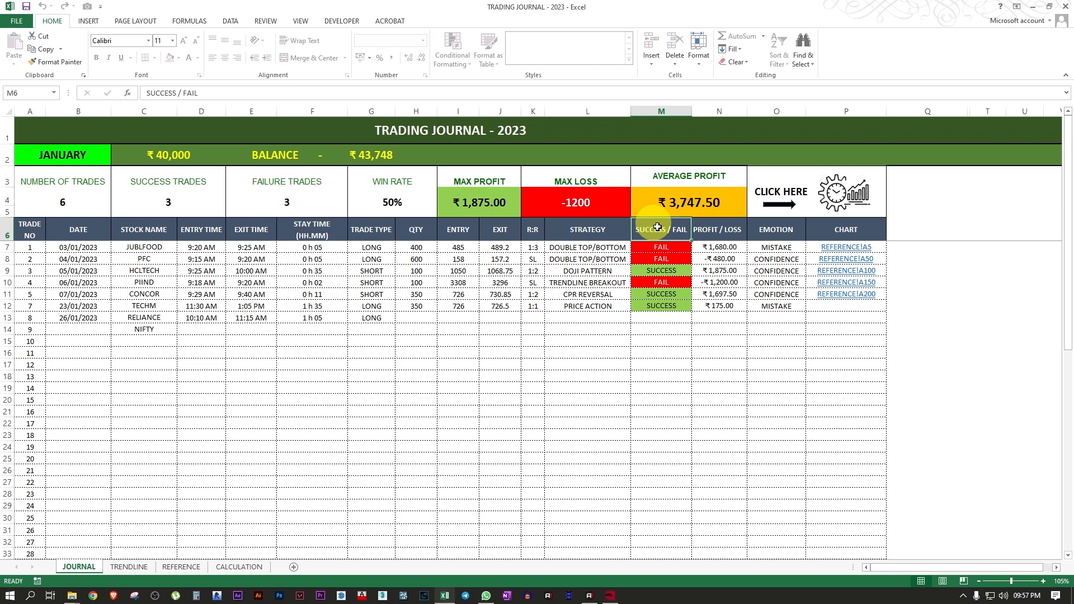
Step: Try SUCCESS and FAIL as the success/fail value of trade 1 (JUBLFOOD), ending with BREAK-EVEN
click(661, 248)
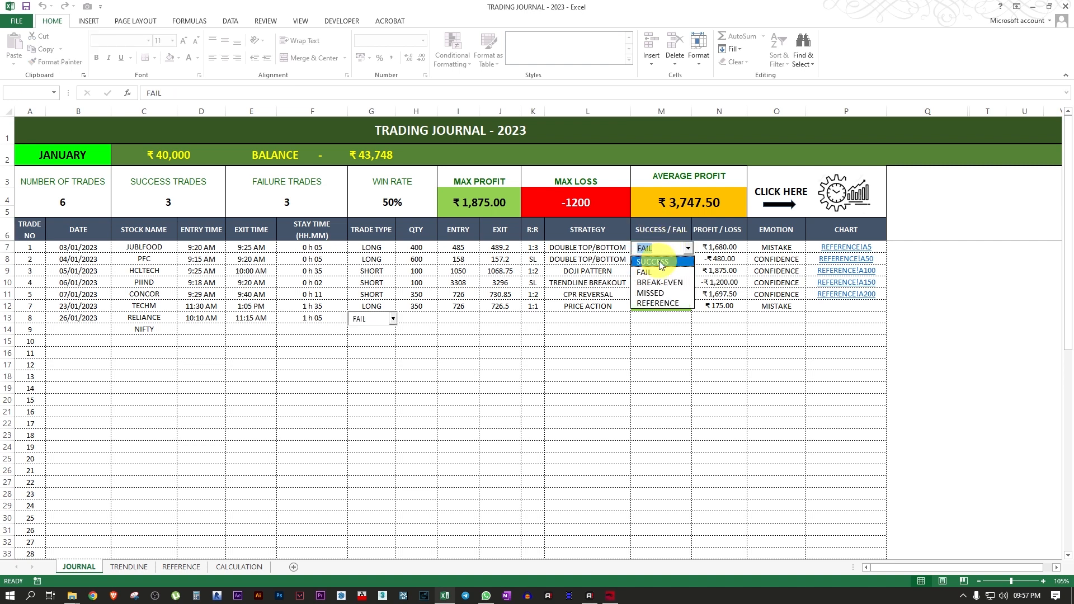
click(660, 263)
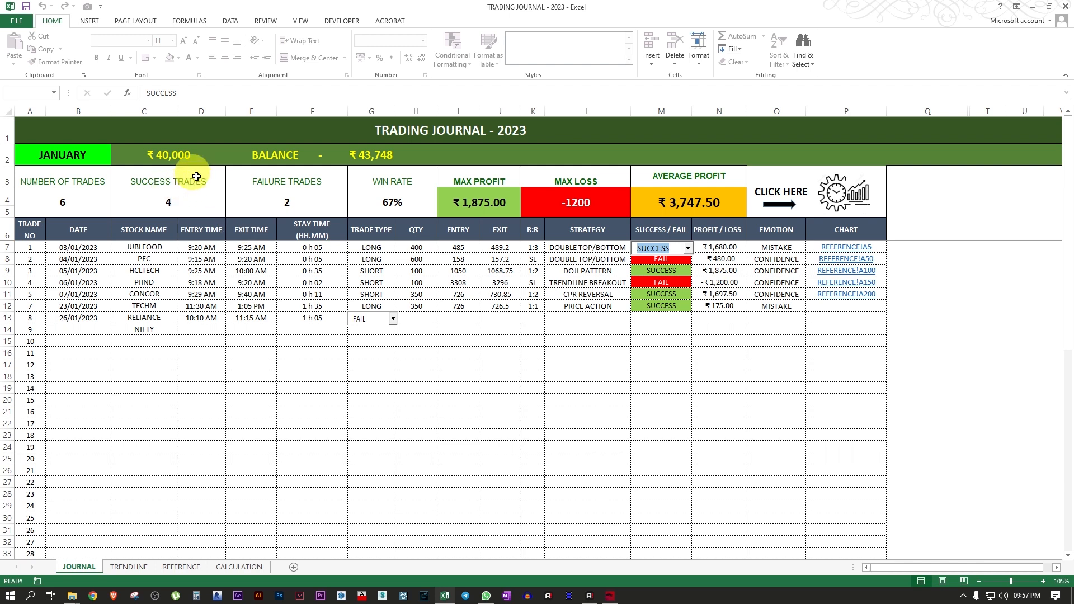
click(672, 248)
click(683, 258)
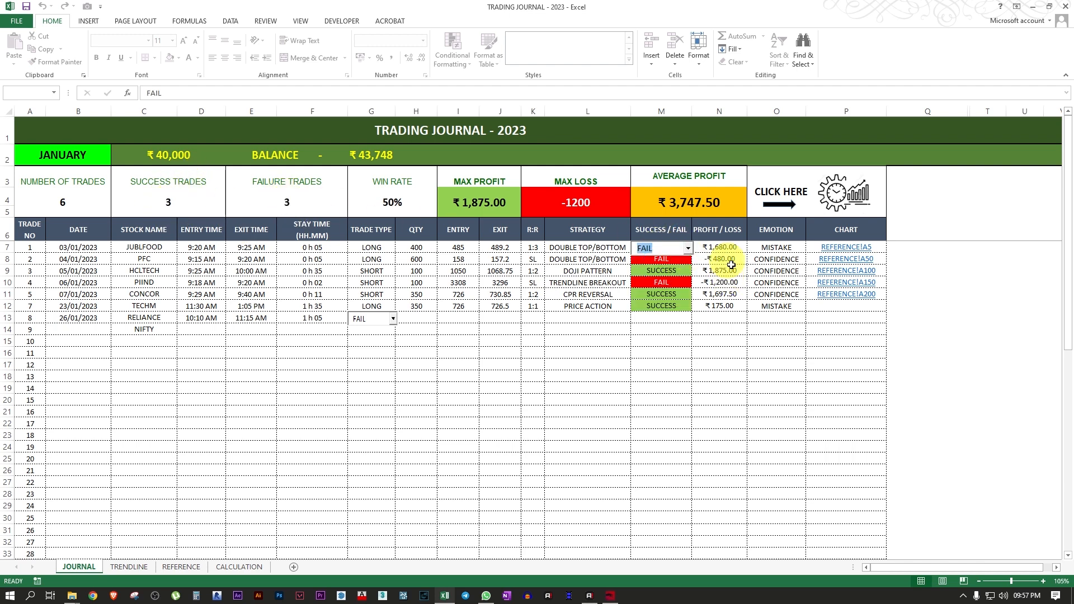
click(688, 249)
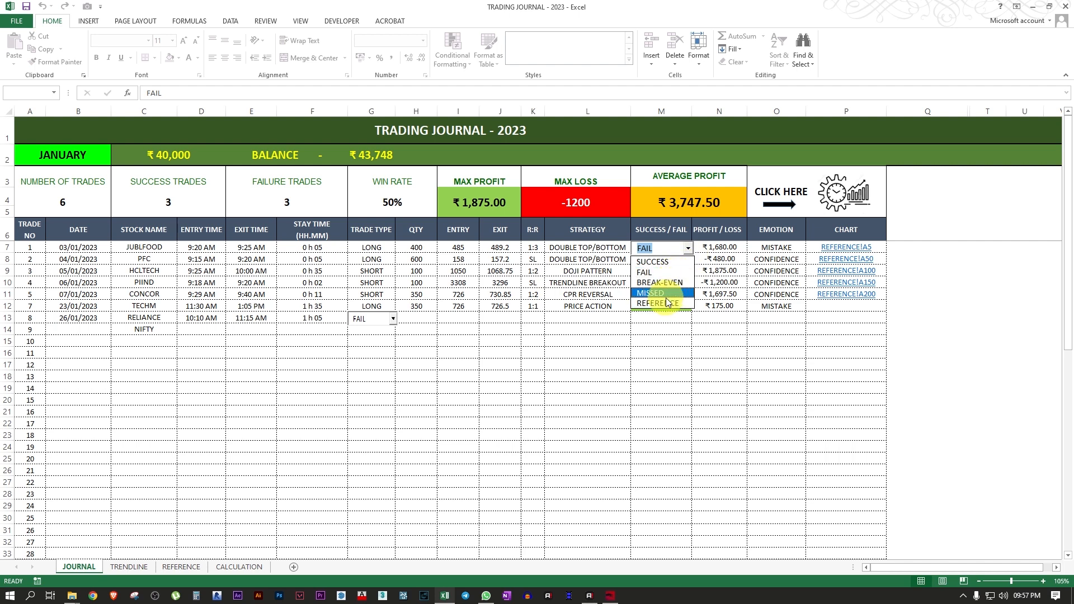
click(676, 283)
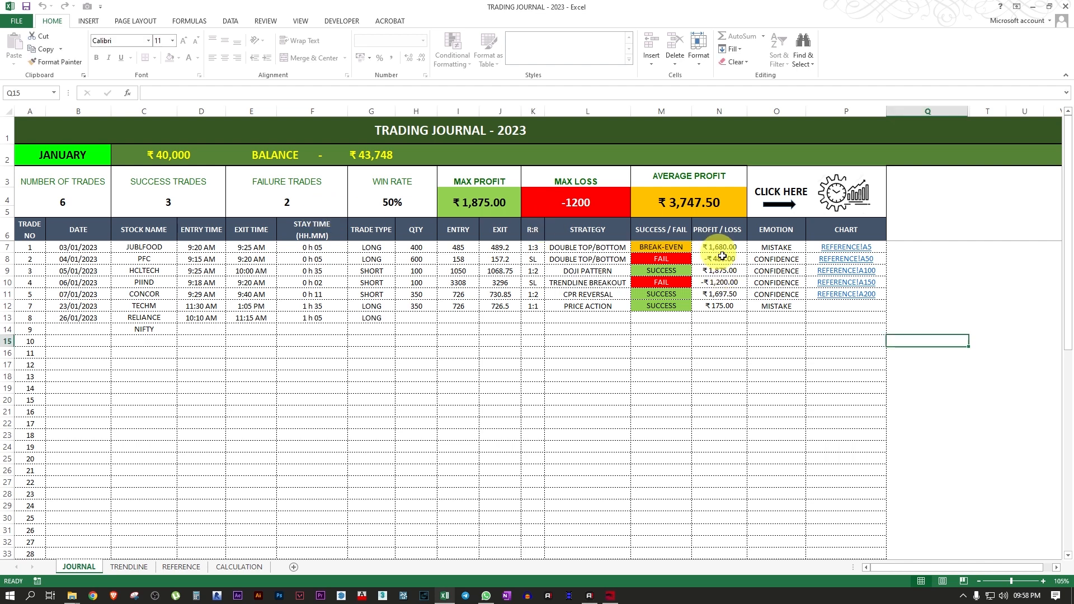
Step: Review the profit/loss column and the emotion options offered for trade 1 without changing its emotion
click(720, 230)
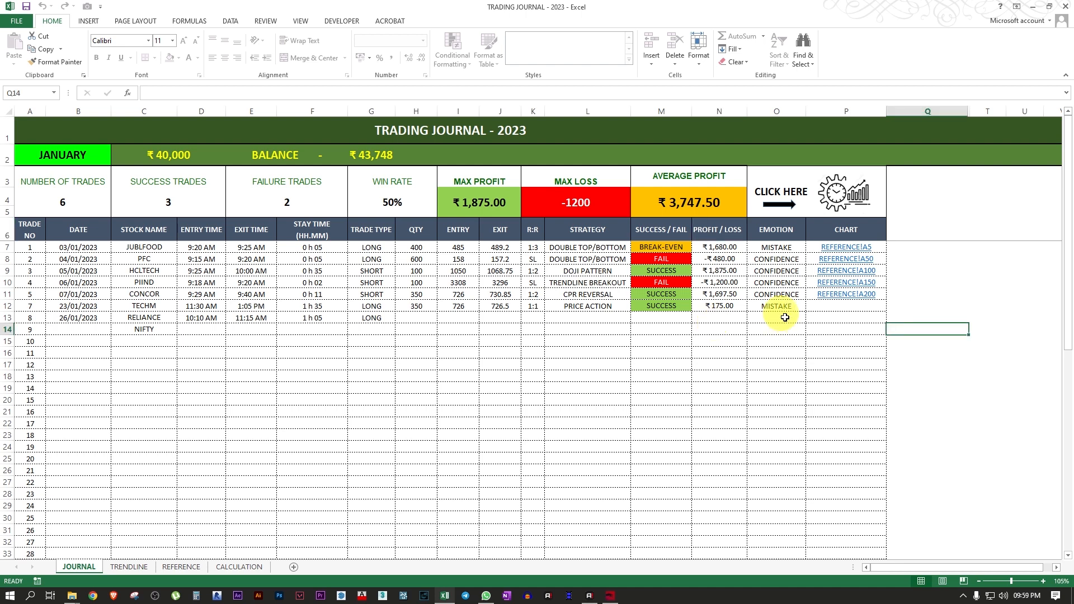
click(776, 229)
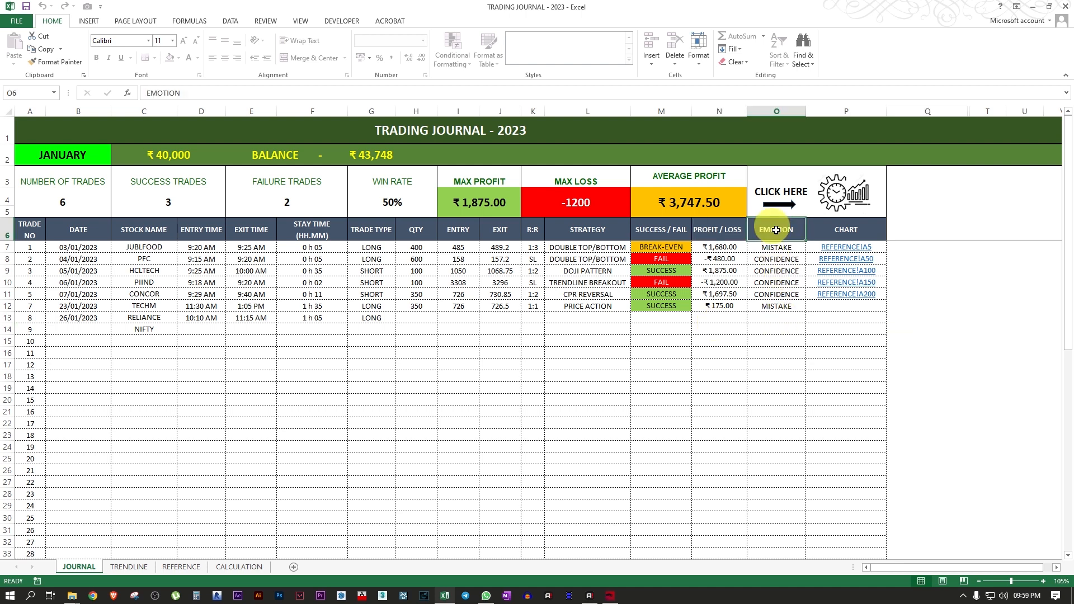
click(783, 247)
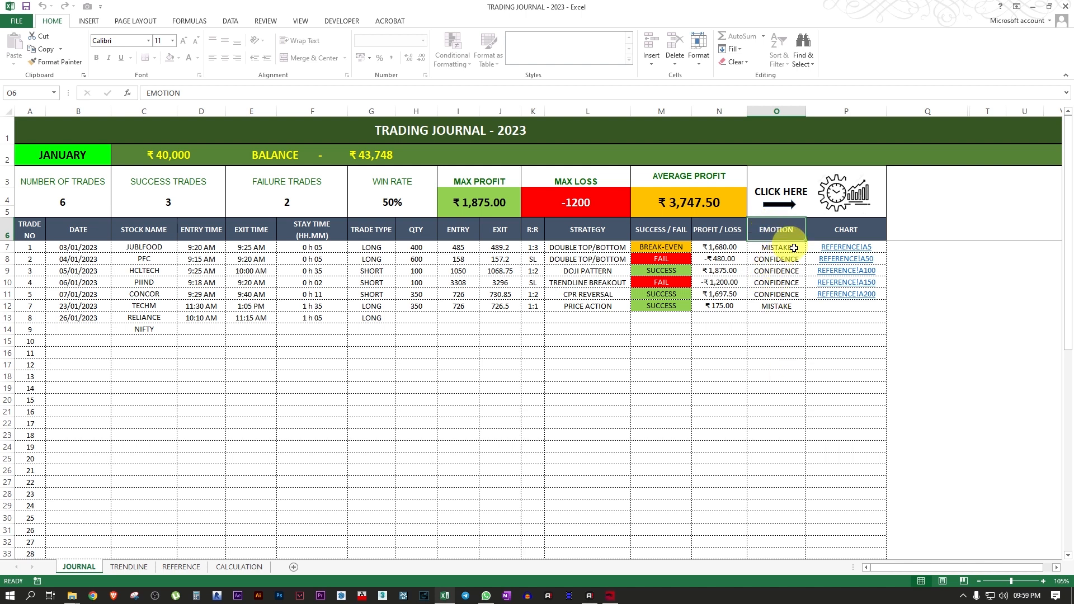
click(802, 249)
scroll(805, 271, up, 1)
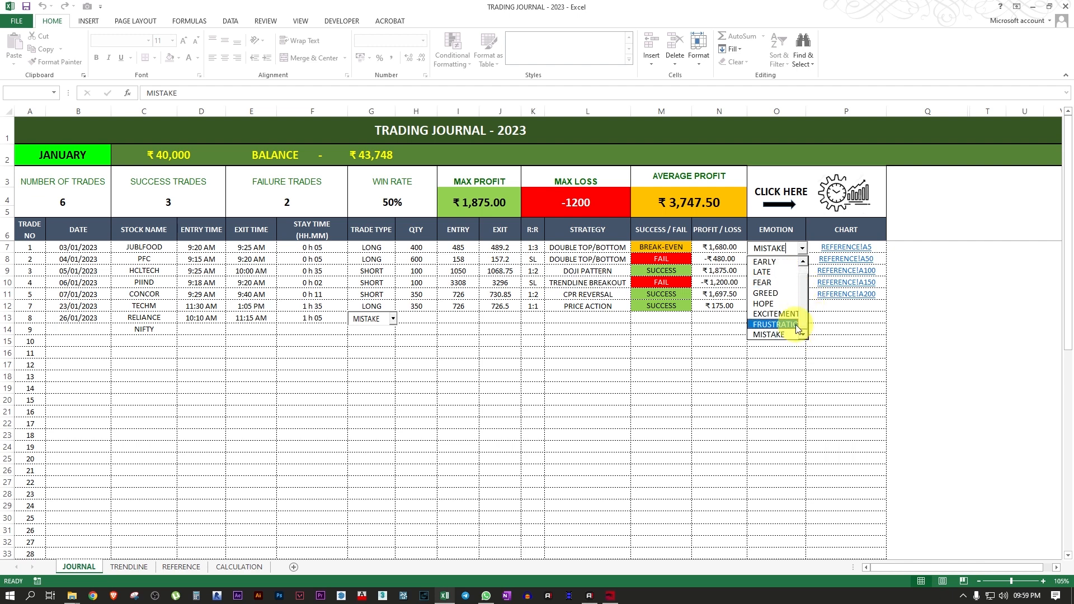
scroll(788, 324, down, 1)
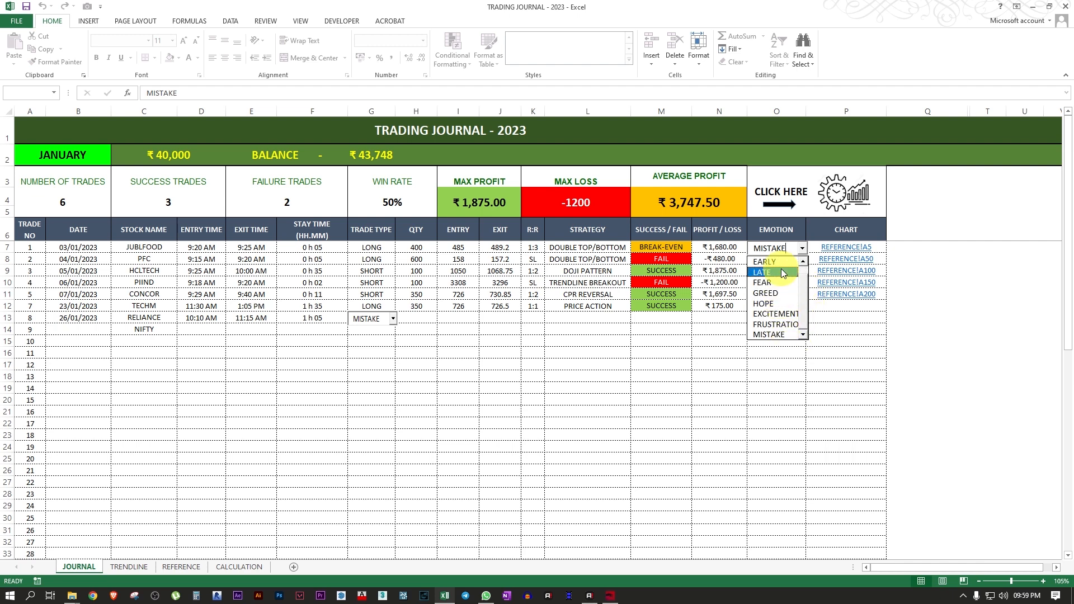
drag(805, 316, 804, 294)
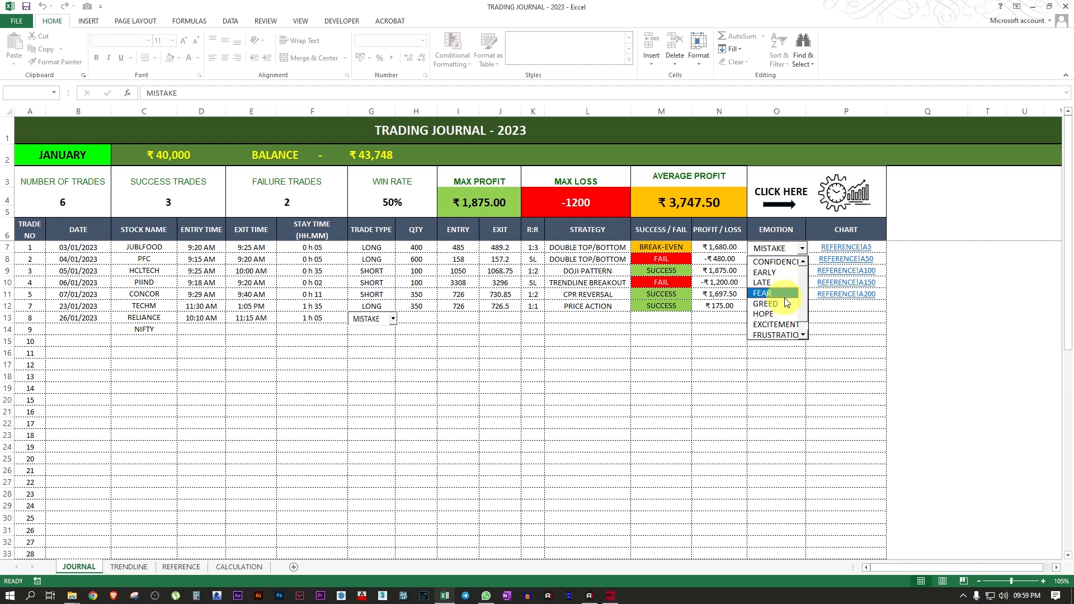
click(890, 307)
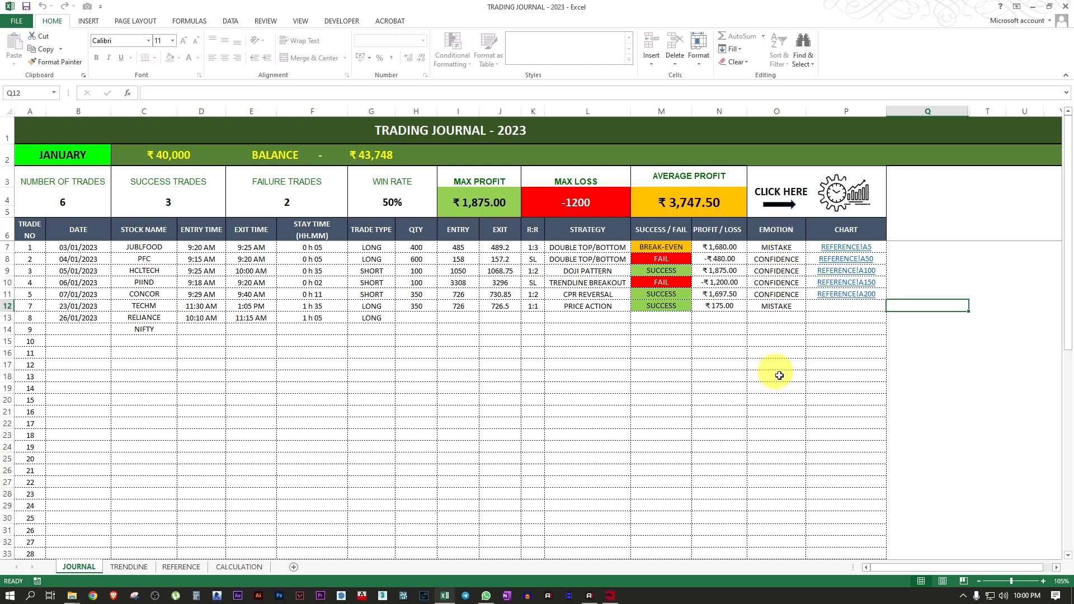
click(898, 361)
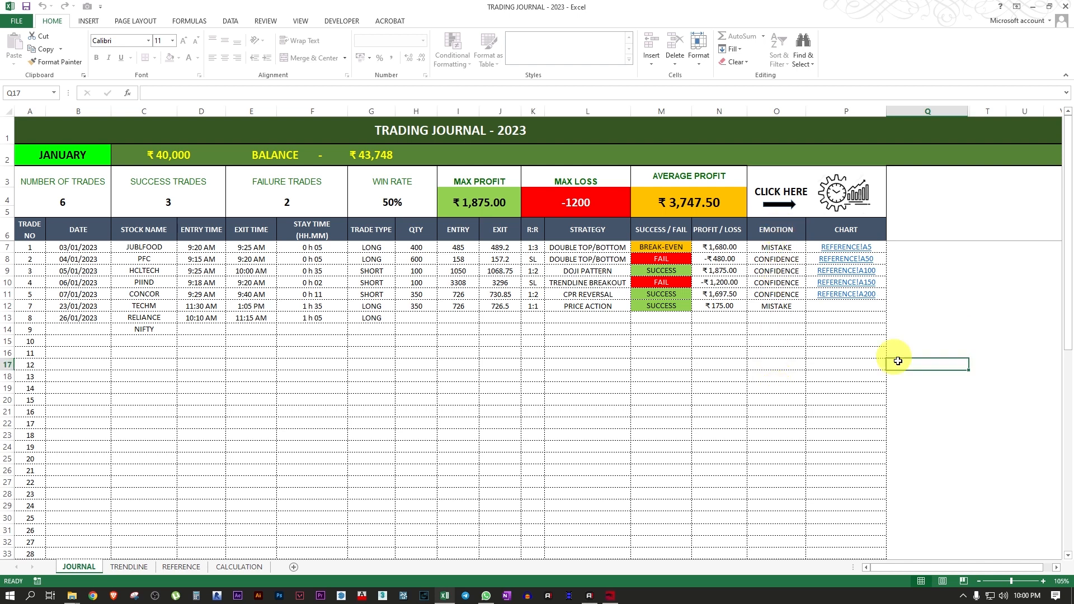
Step: Follow the chart link of trade 1 to view its reference chart and return to the journal
click(845, 233)
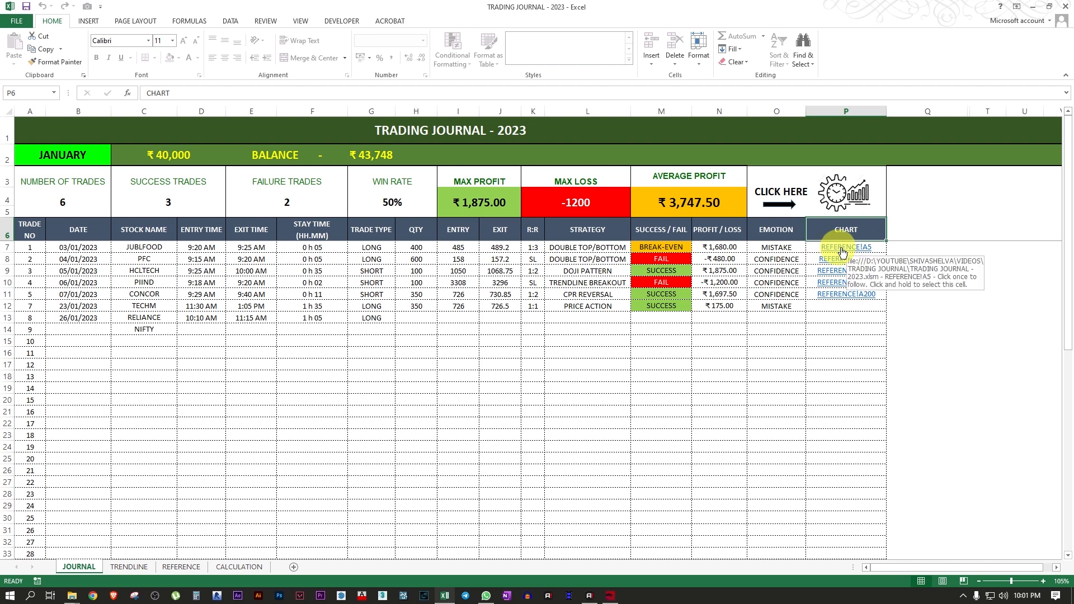
click(842, 251)
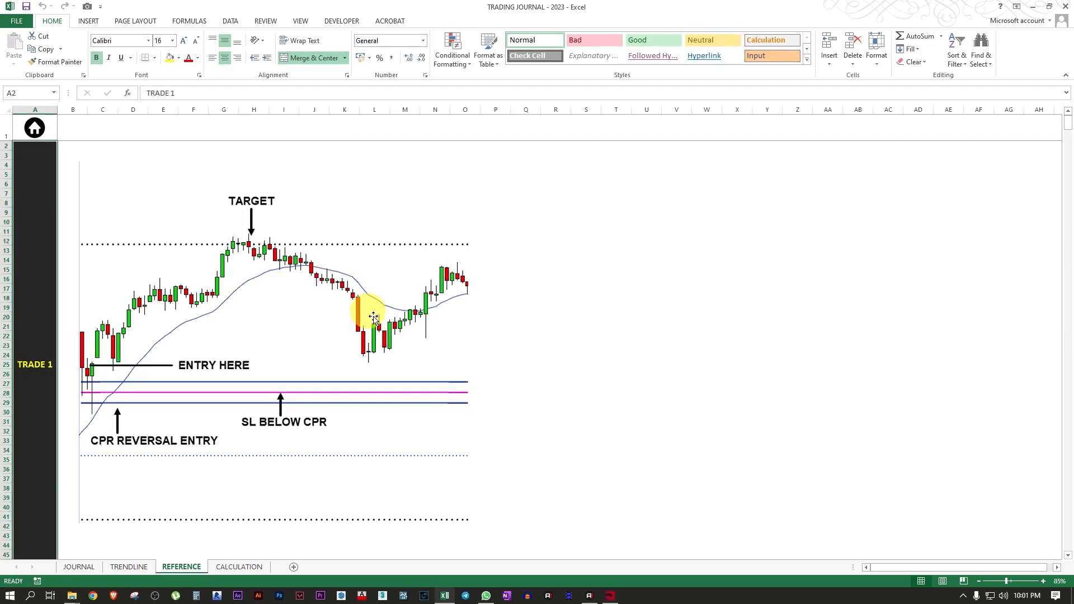
click(34, 128)
click(934, 328)
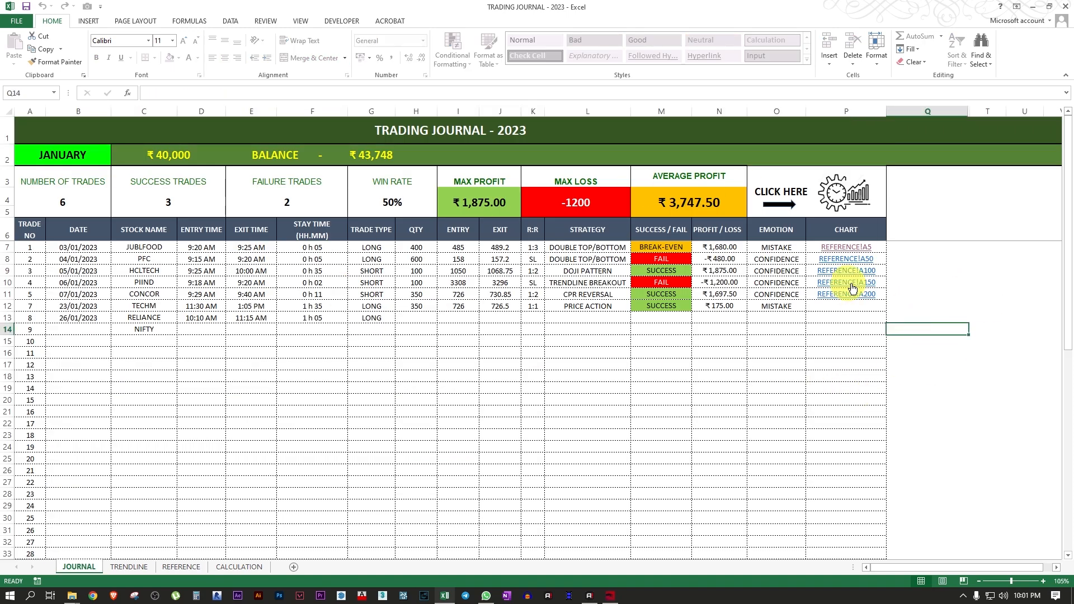
Step: View the reference chart linked to trade 2 (PFC) and return to the journal
click(845, 259)
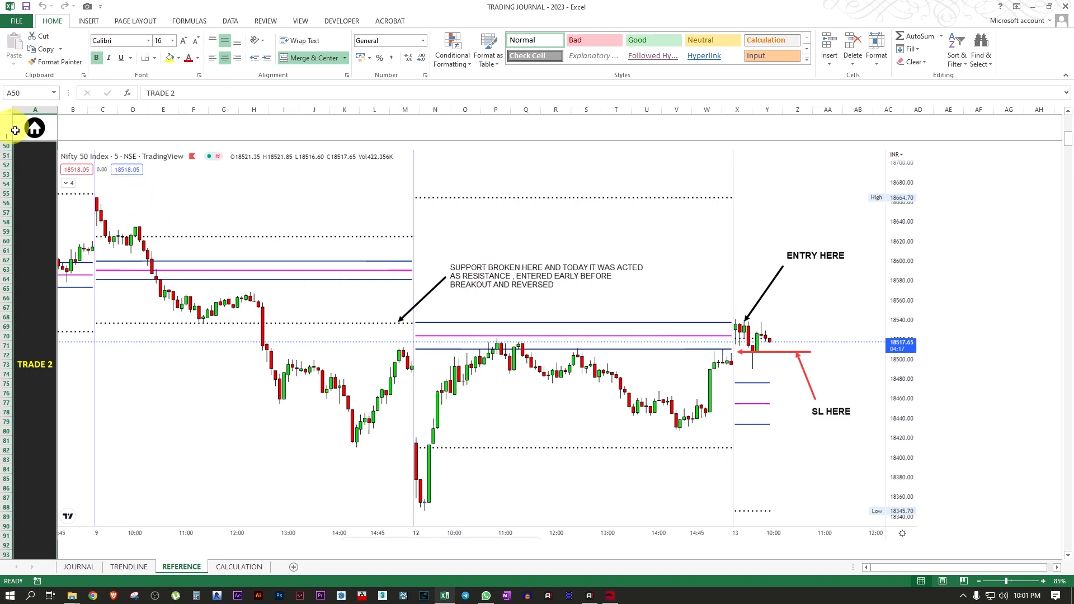
click(34, 128)
click(908, 338)
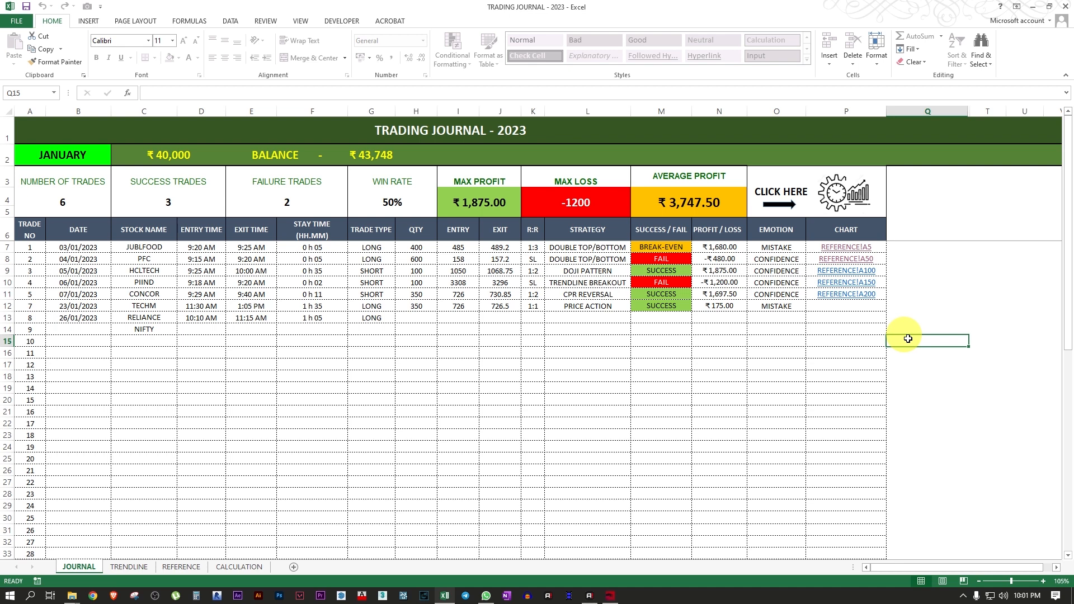
Step: Examine the profit/loss trendline chart linked from the journal header and return to the journal sheet
click(839, 192)
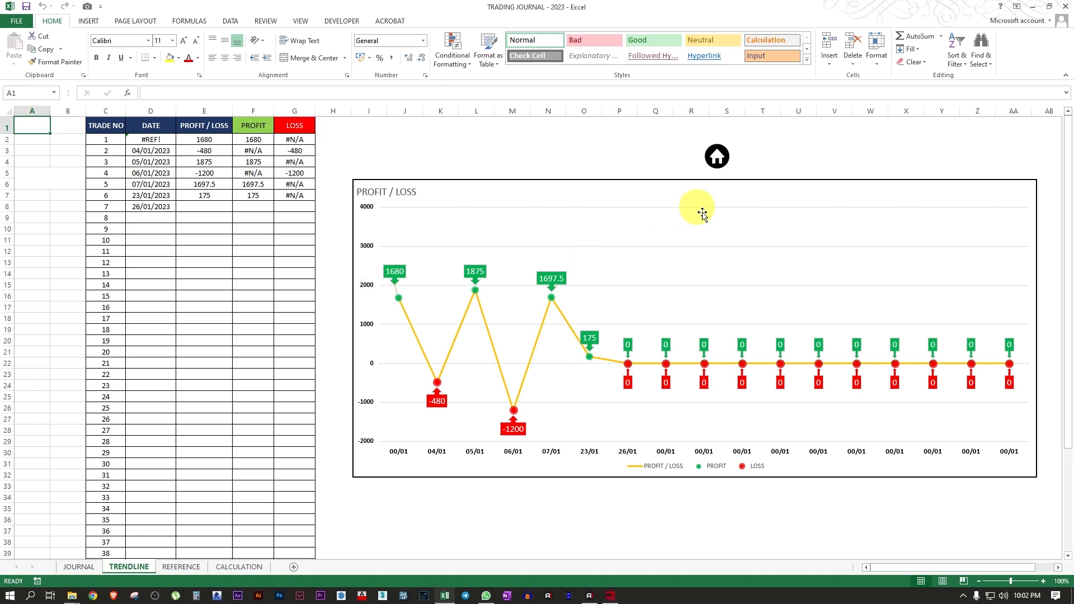
click(717, 155)
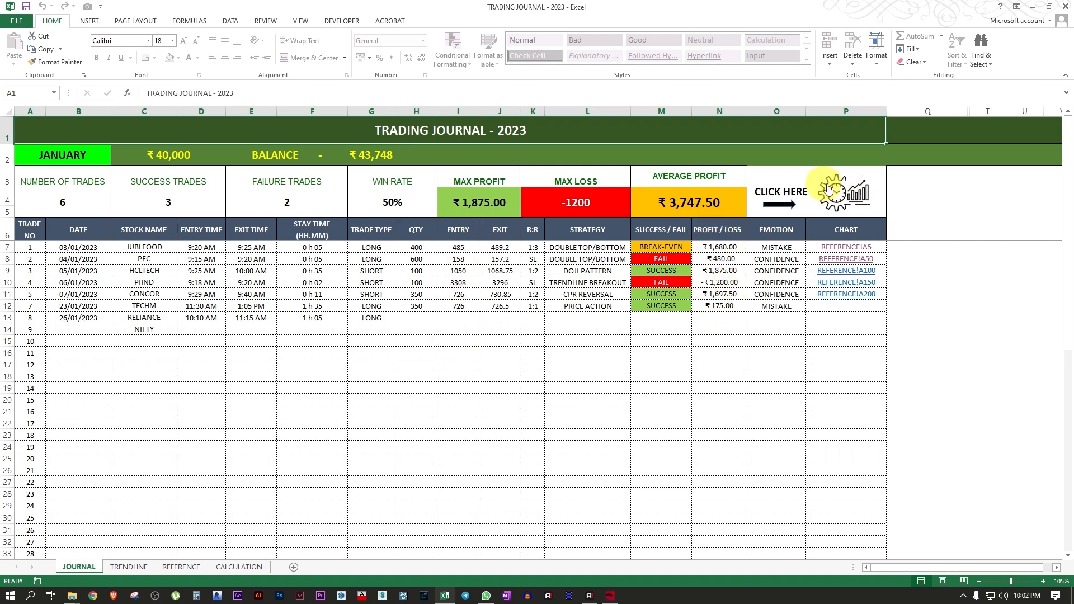
click(848, 197)
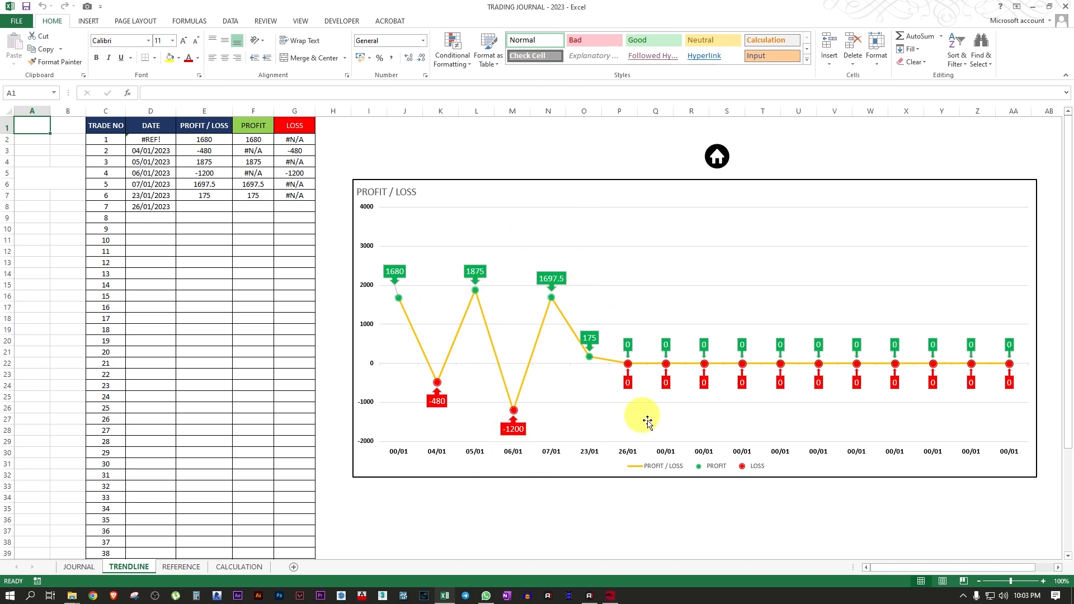
click(718, 156)
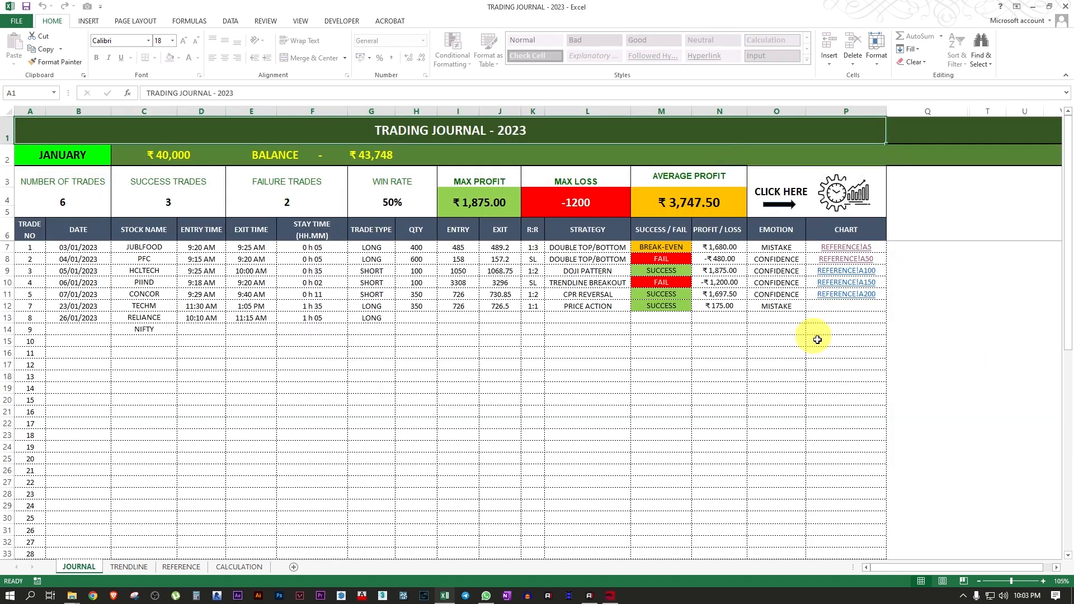
click(903, 376)
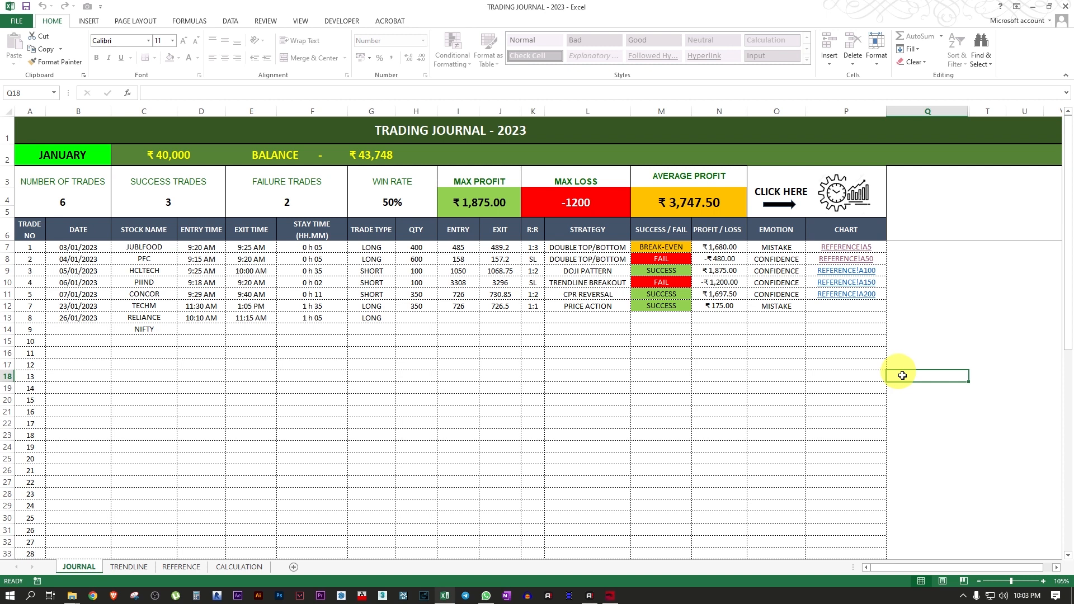
Step: Unhide the DATA sheet that holds the dropdown lists
right_click(138, 567)
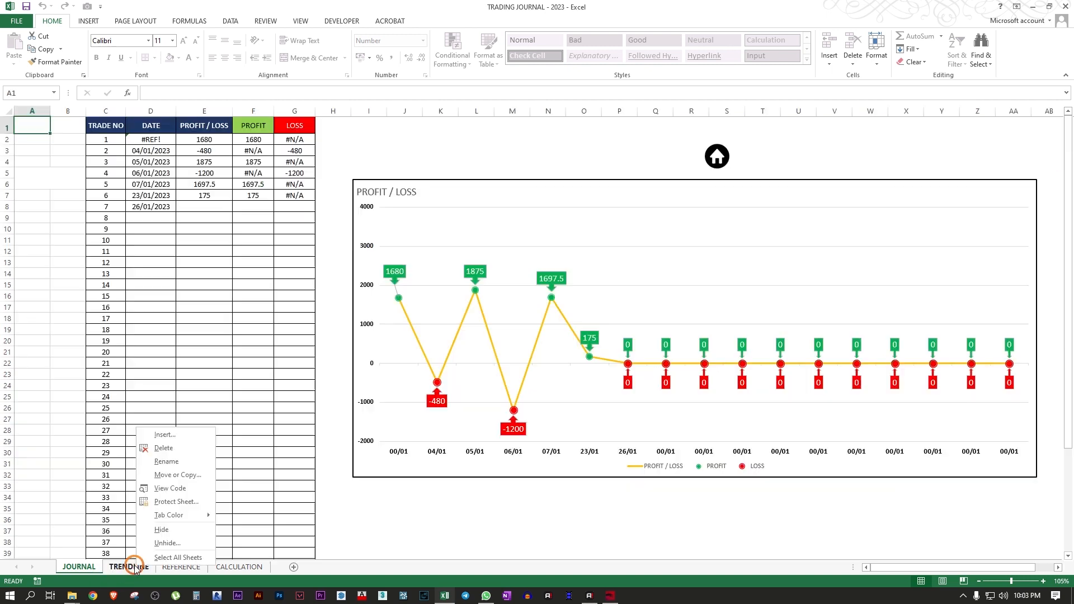
click(176, 544)
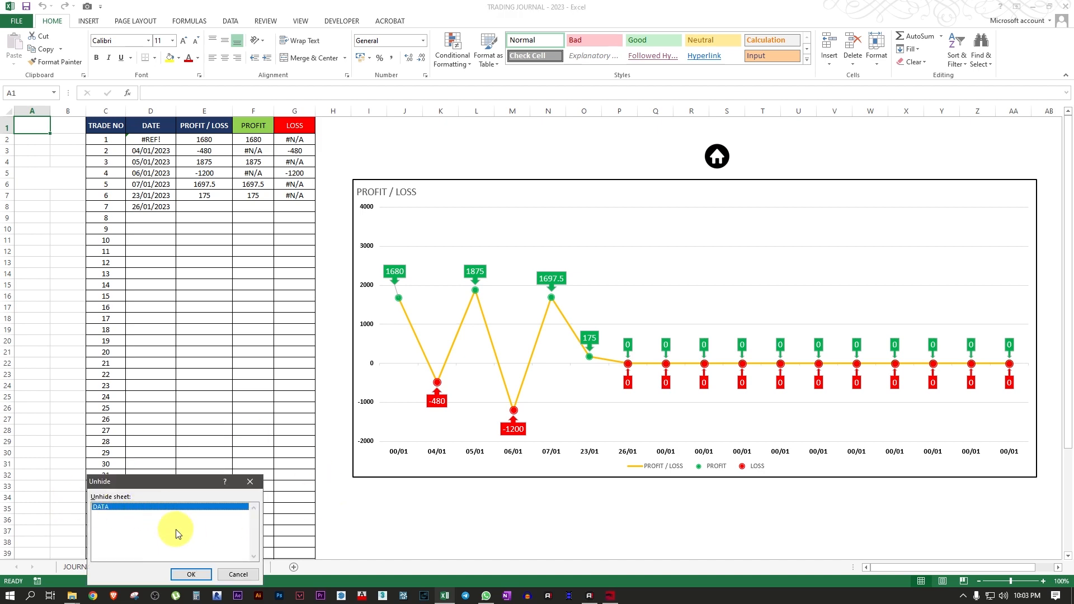
click(192, 574)
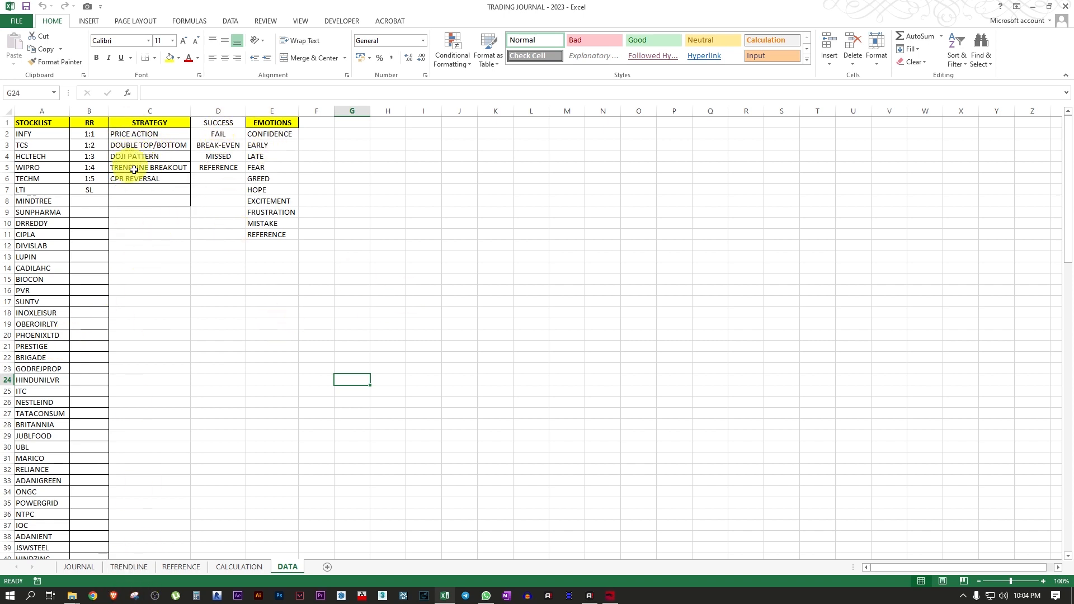
Step: Check the strategy options offered for trade 1 in the journal and return to the DATA sheet
click(79, 567)
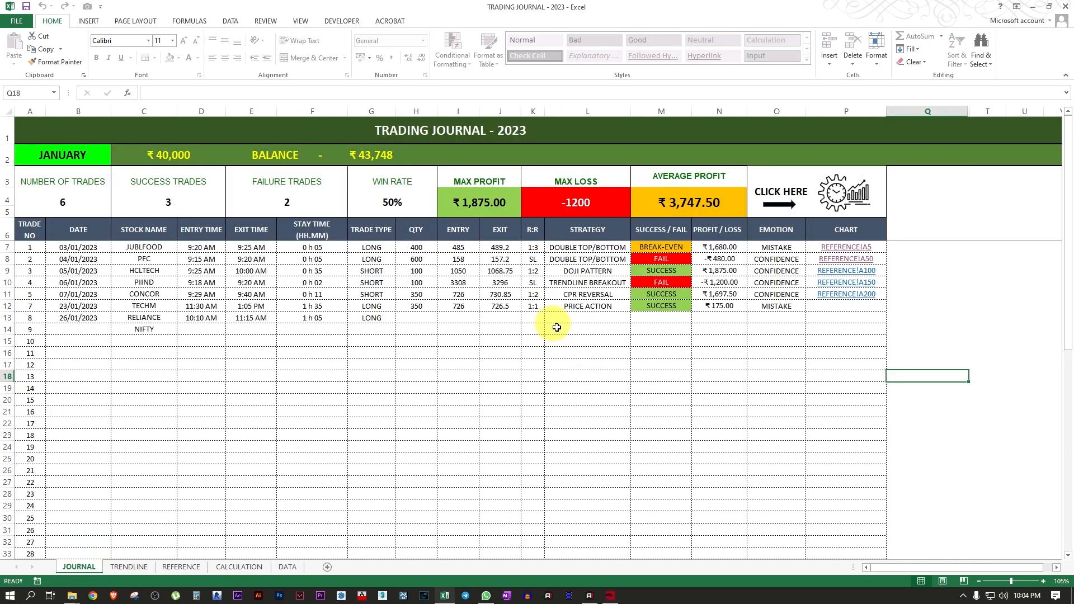
click(583, 247)
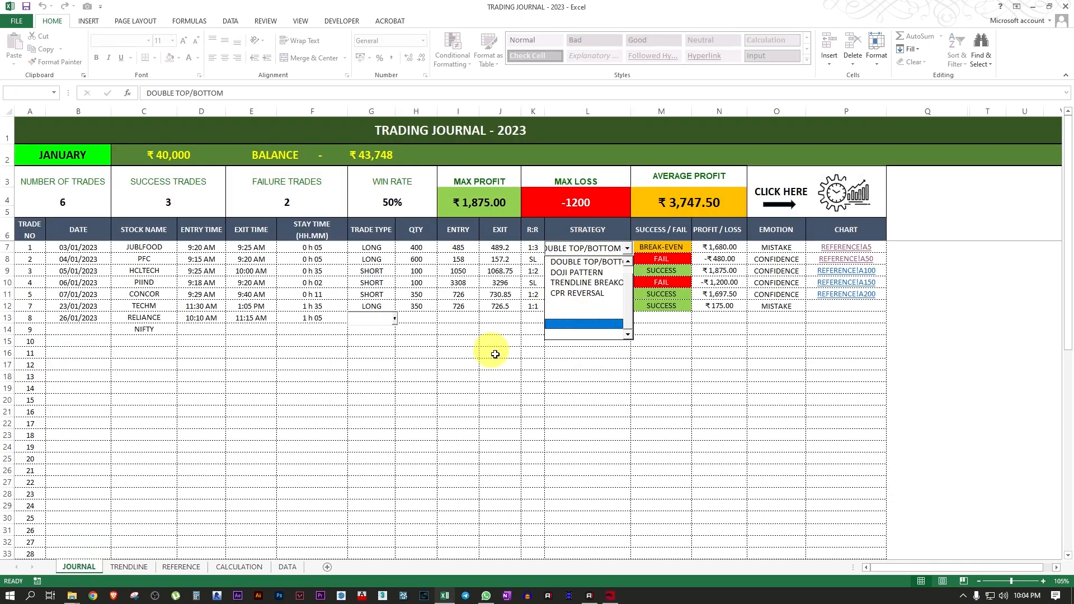
click(291, 567)
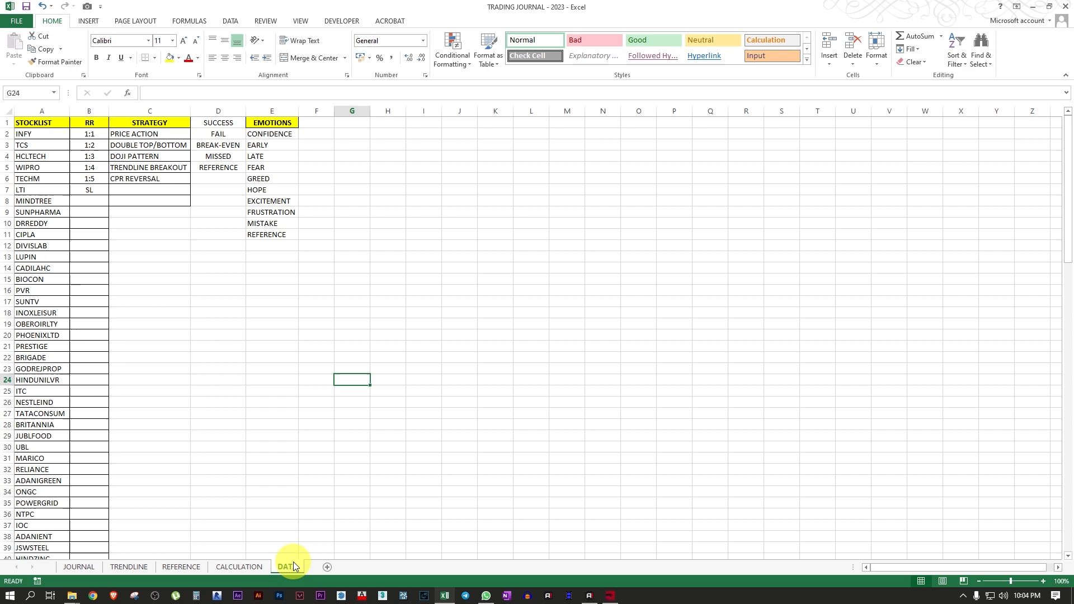
Step: Replace the first entry of the STRATEGY list on the DATA sheet with SUPER
click(122, 134)
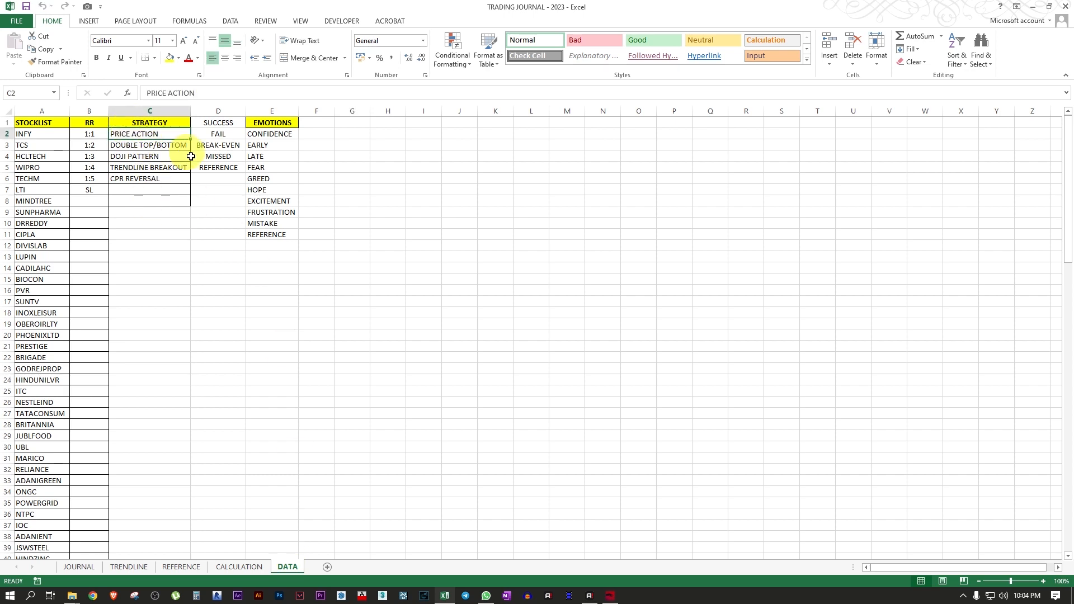
text(SUPER)
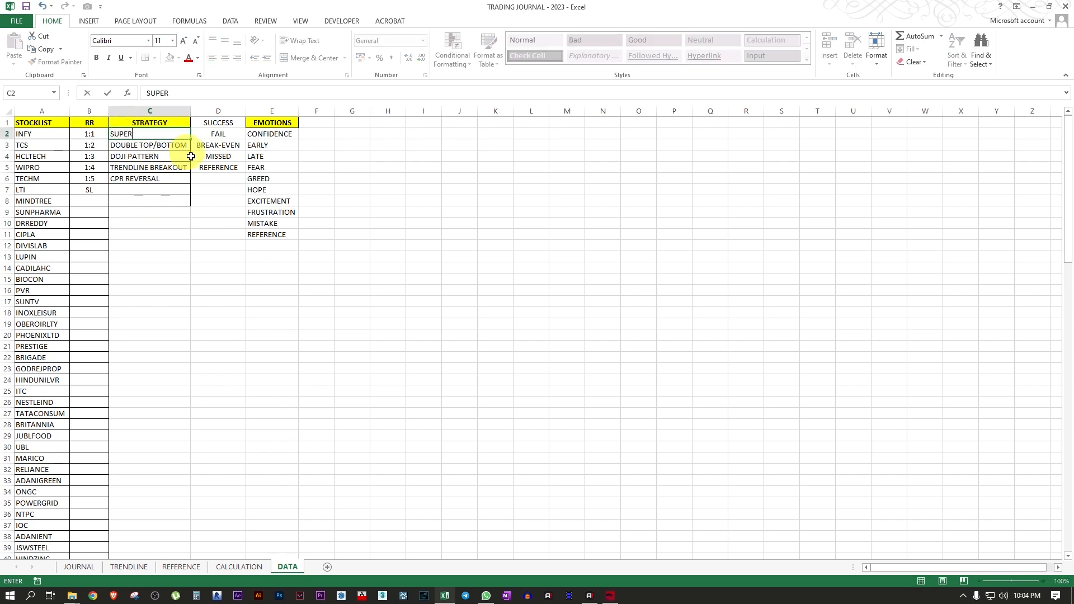
key(Return)
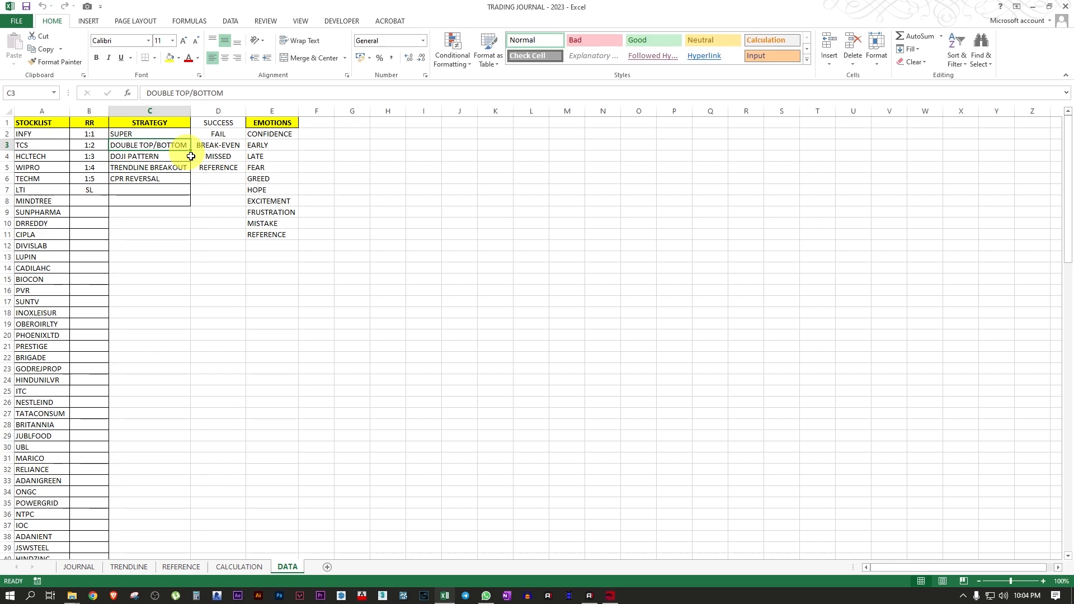
Step: Check the strategy options offered for trades 1 and 2 in the journal and return to the DATA sheet
click(78, 567)
click(627, 248)
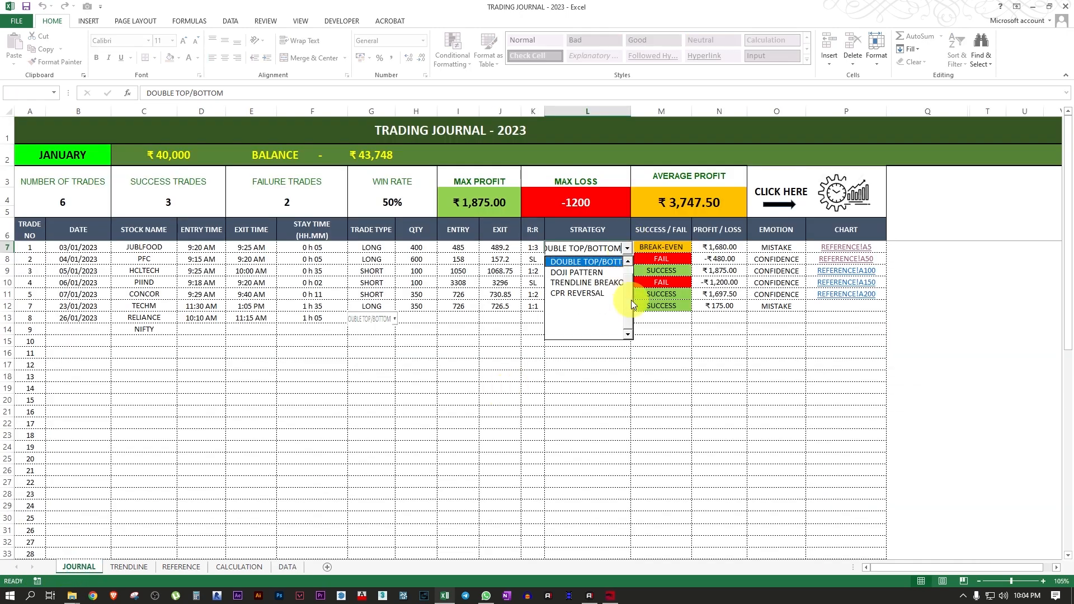
click(598, 270)
click(628, 260)
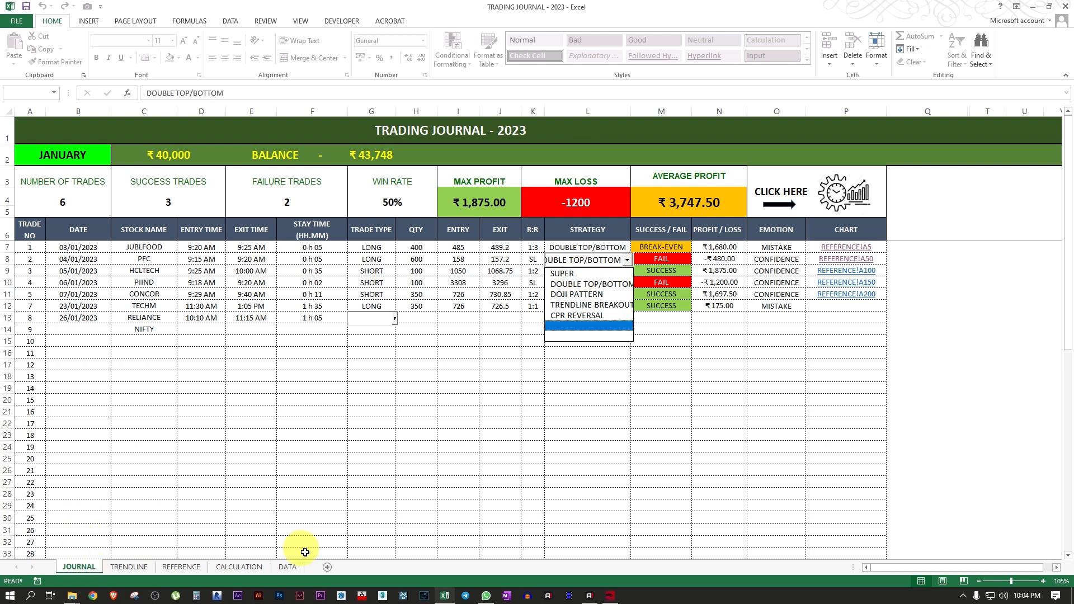
click(287, 567)
click(196, 324)
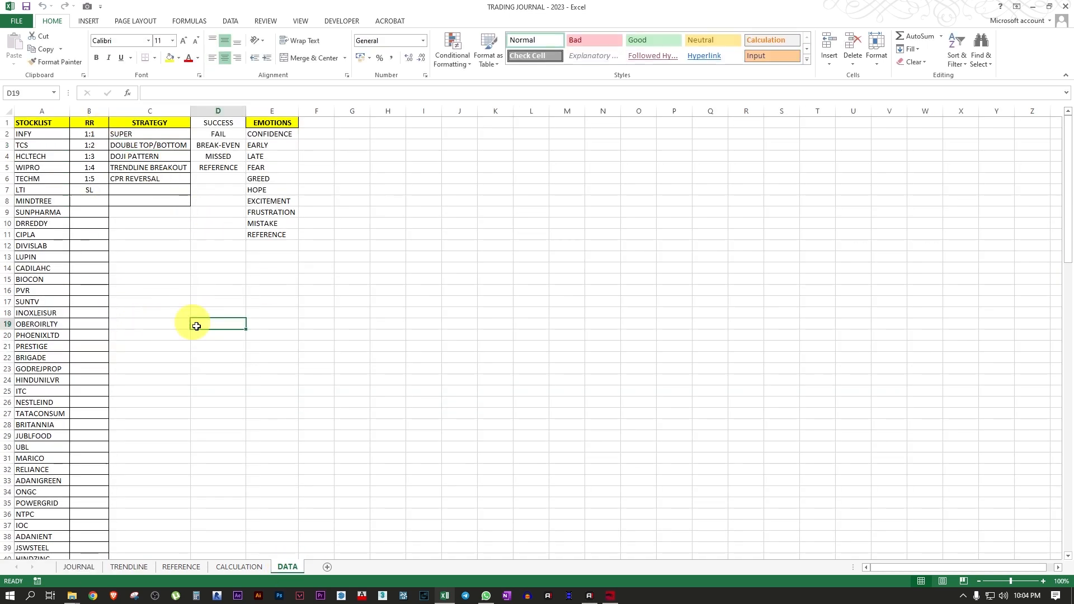